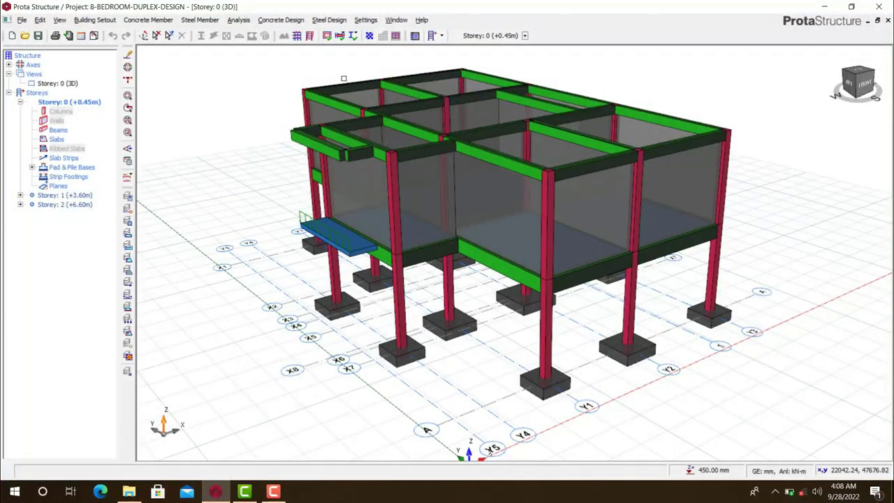
Load the 8-BEDROOM-DUPLEX-DESIGN structure into ProtaDetails for detailing.
scroll(352, 61, up, 3)
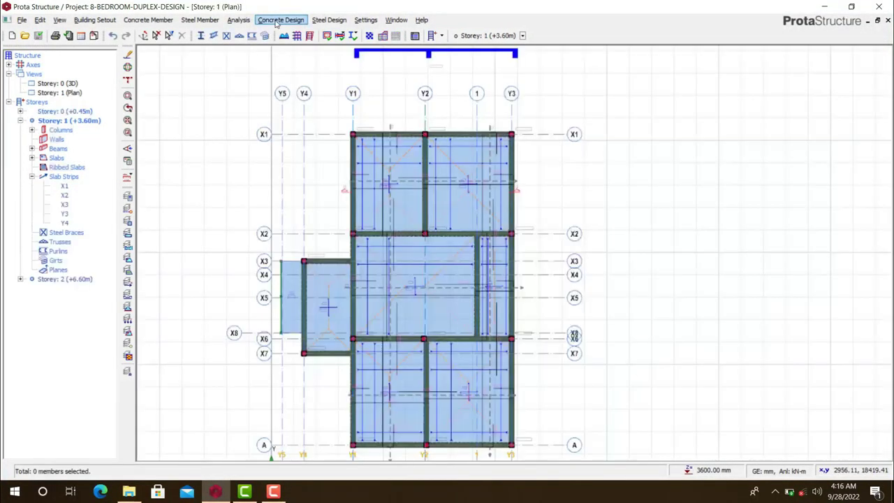
click(279, 20)
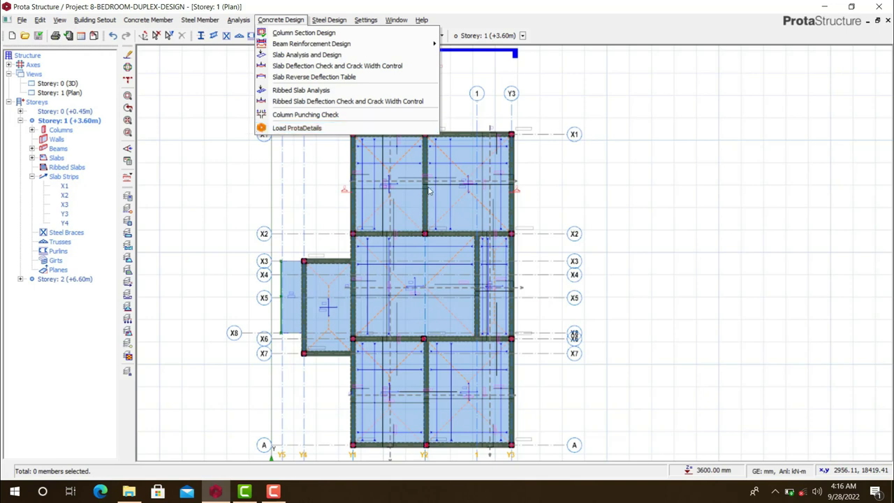
click(297, 128)
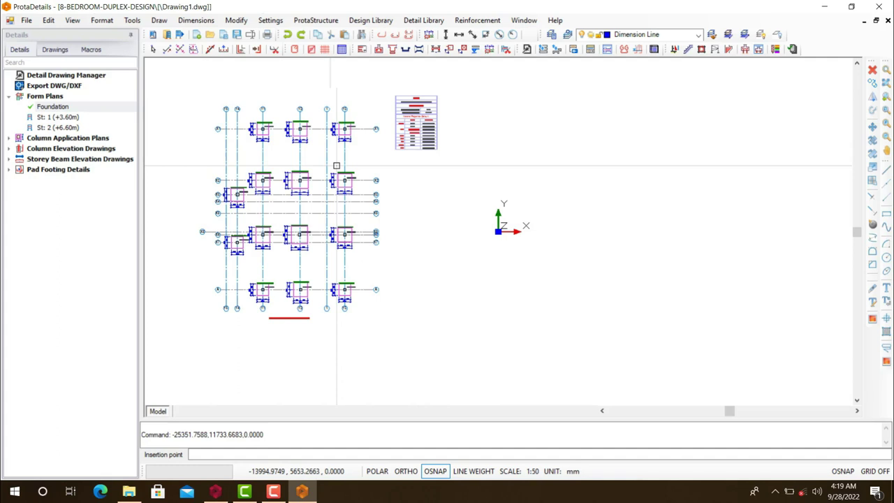
Place the St: 1 (+3.60m) form plan in the drawing beside the foundation plan.
scroll(413, 205, up, 8)
scroll(313, 169, down, 5)
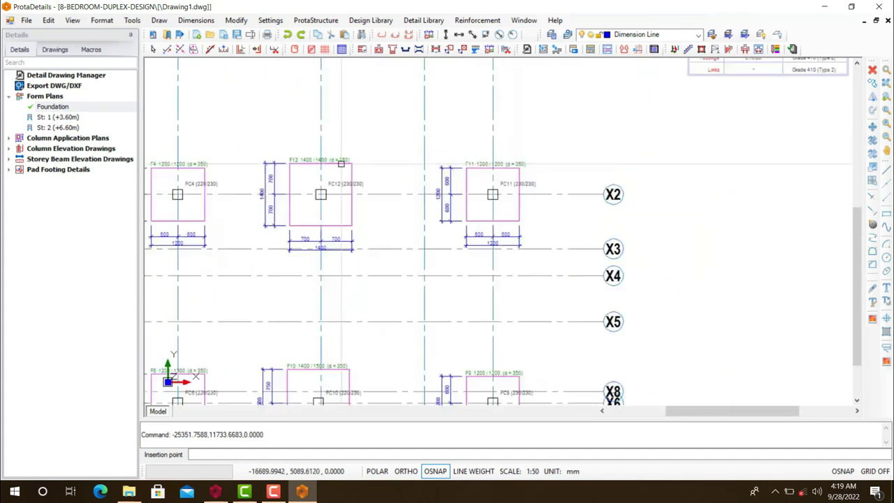
scroll(277, 182, up, 3)
scroll(277, 183, down, 6)
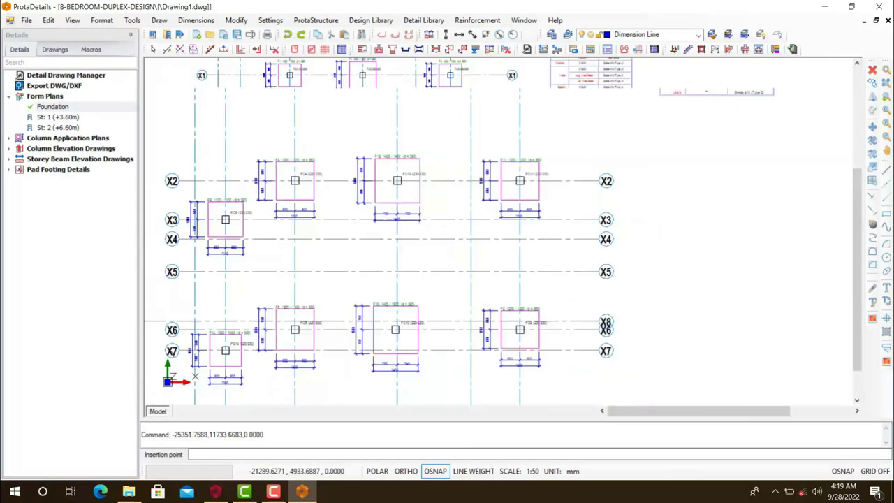
click(409, 135)
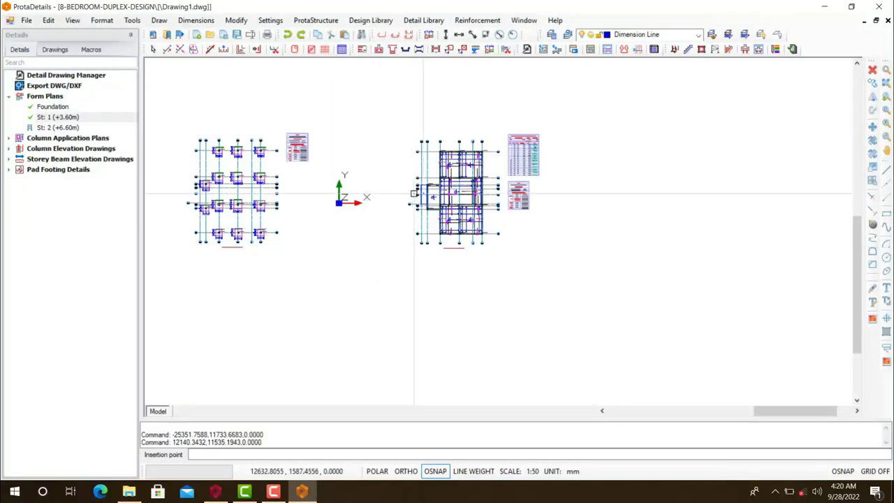
Place the St: 1 (+3.60m) storey beam elevation drawings below the St: 1 form plan.
scroll(412, 191, up, 6)
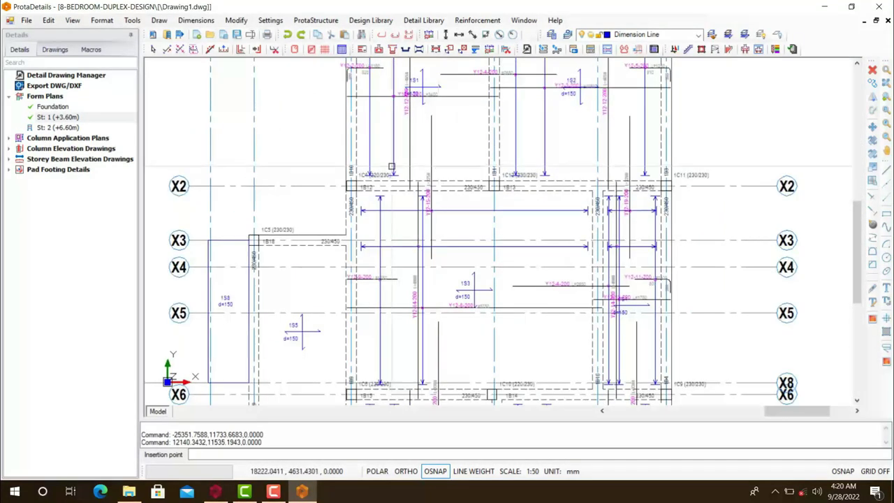
scroll(398, 167, up, 3)
scroll(394, 180, down, 3)
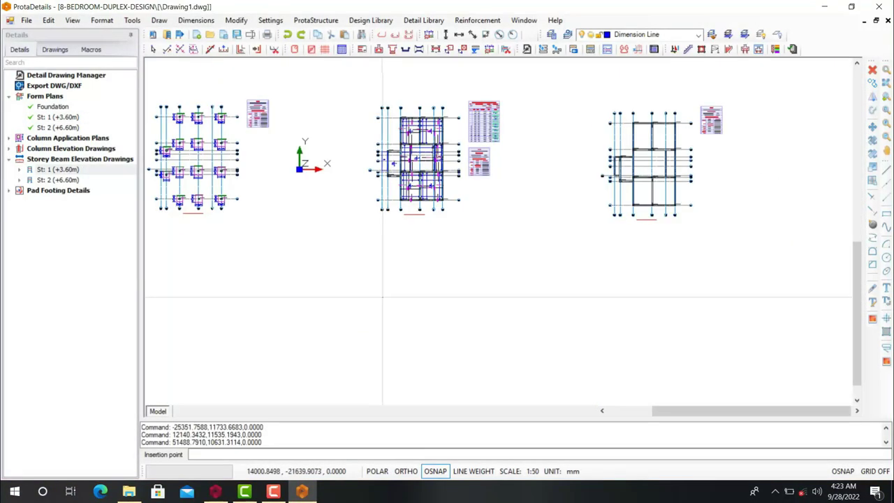
click(375, 290)
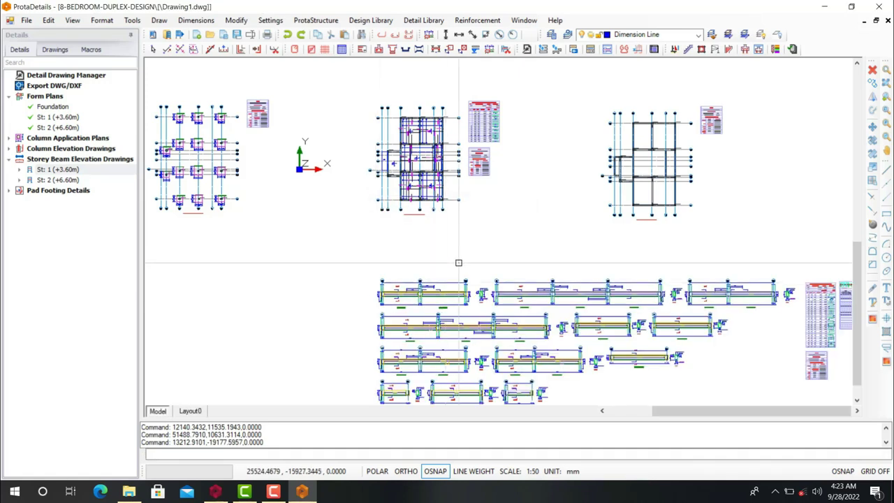
Examine the St: 1 beam elevations, their reinforcement labels and cross-sections.
scroll(415, 268, up, 4)
scroll(241, 266, up, 4)
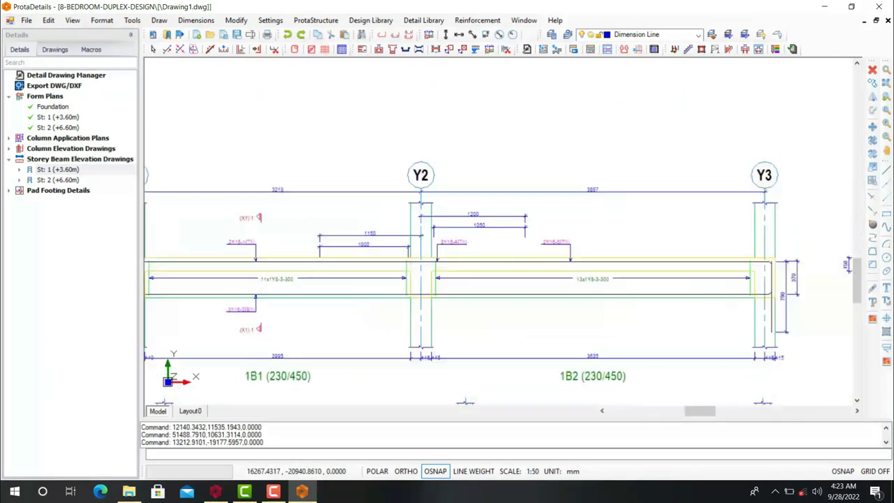
scroll(244, 264, down, 3)
scroll(474, 209, down, 2)
scroll(474, 209, up, 6)
scroll(475, 208, down, 6)
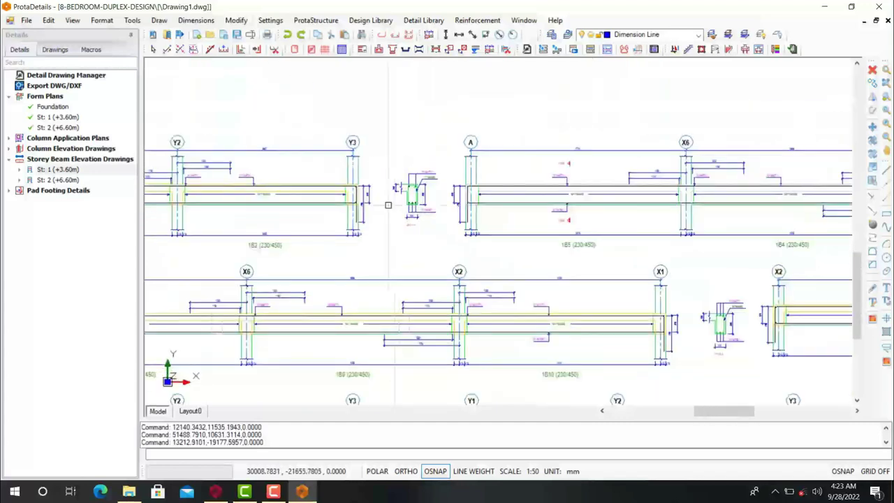
scroll(681, 219, up, 4)
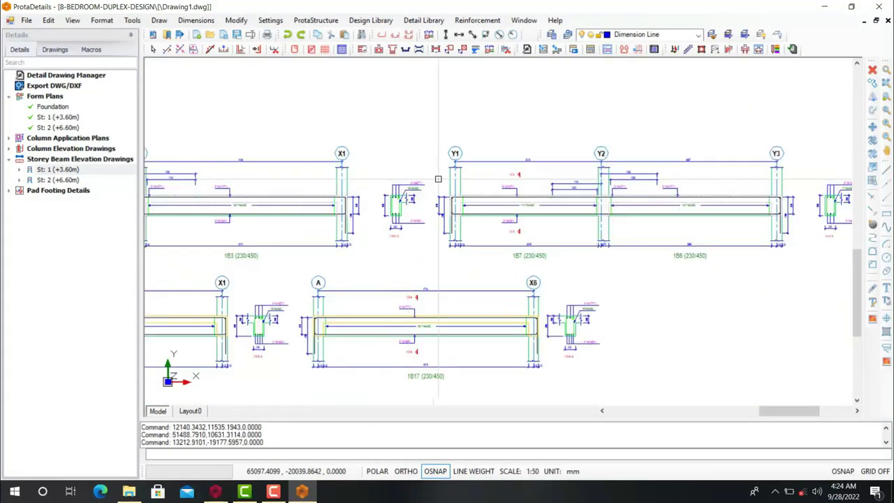
scroll(489, 188, down, 5)
scroll(599, 210, up, 8)
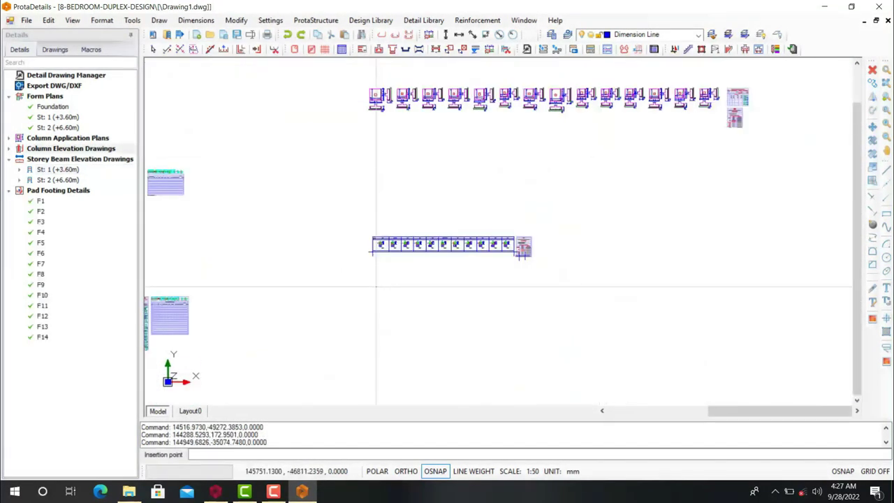
Place the column elevation drawings directly below the strip of column sections.
click(376, 286)
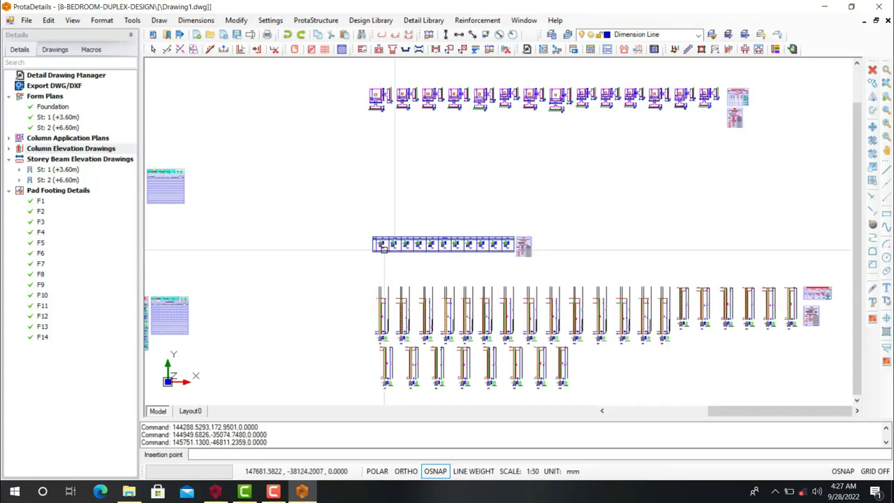
scroll(421, 334, up, 2)
scroll(418, 332, up, 4)
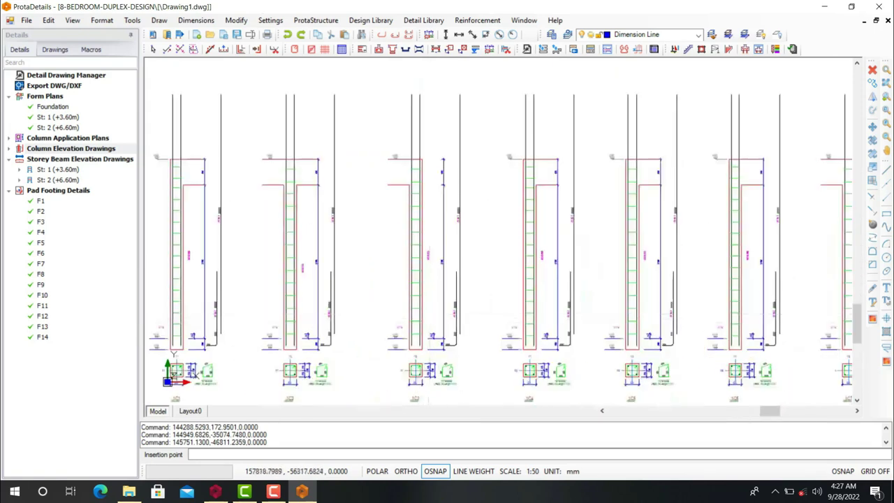
scroll(563, 235, down, 8)
Export Drawing1.dwg in DWG2010 version to the project's export directory.
click(39, 88)
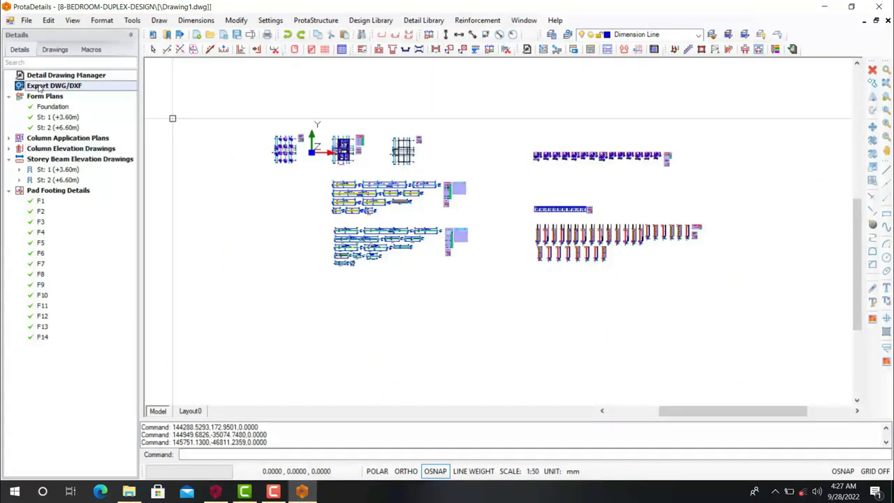
drag(63, 93, 176, 119)
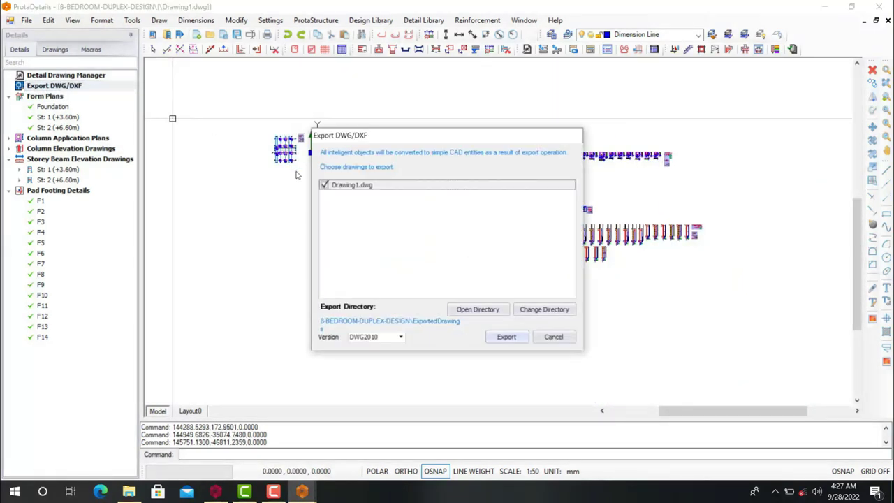
click(505, 338)
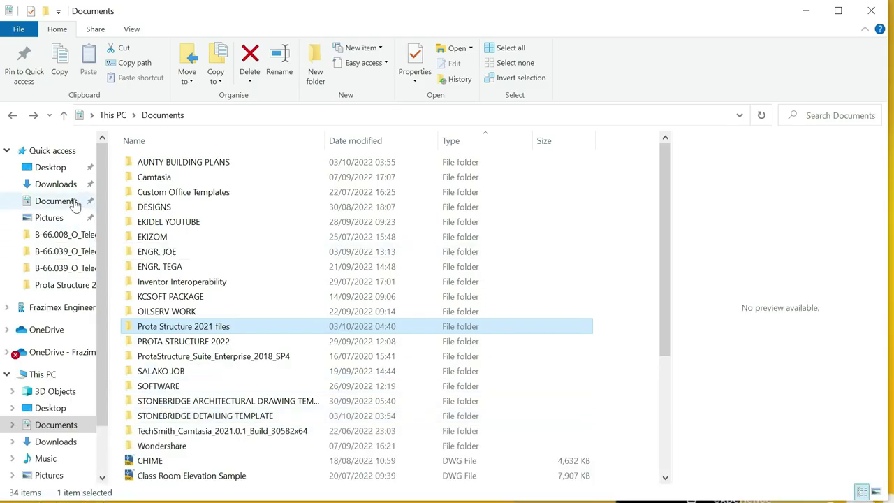
Open the Drawing1 DWG file in AutoCAD from the Prota Structure 2021 files folder in Documents.
click(60, 199)
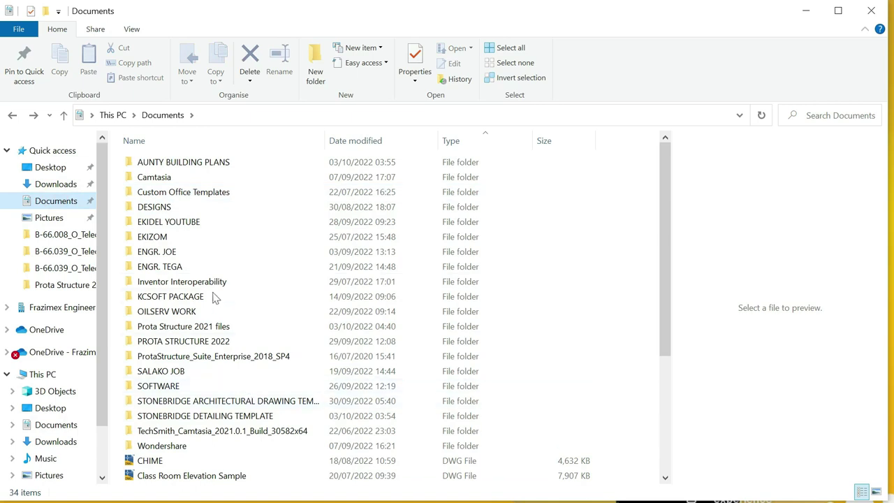
double_click(209, 329)
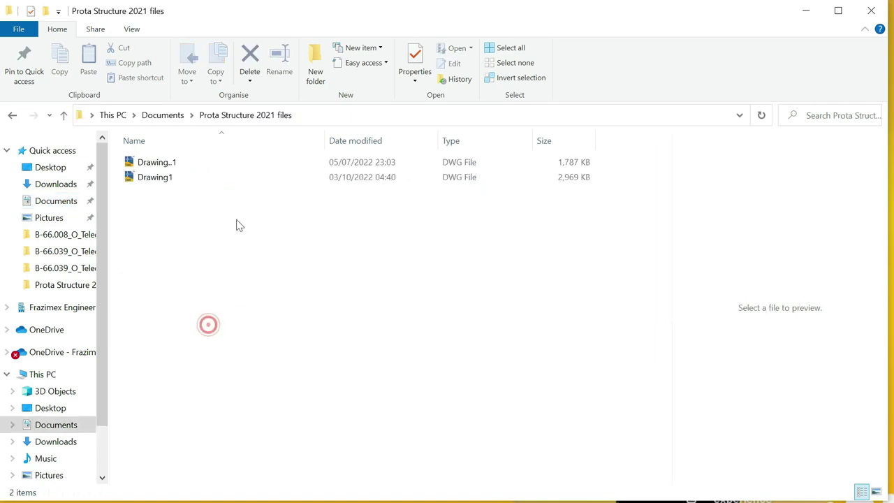
double_click(198, 180)
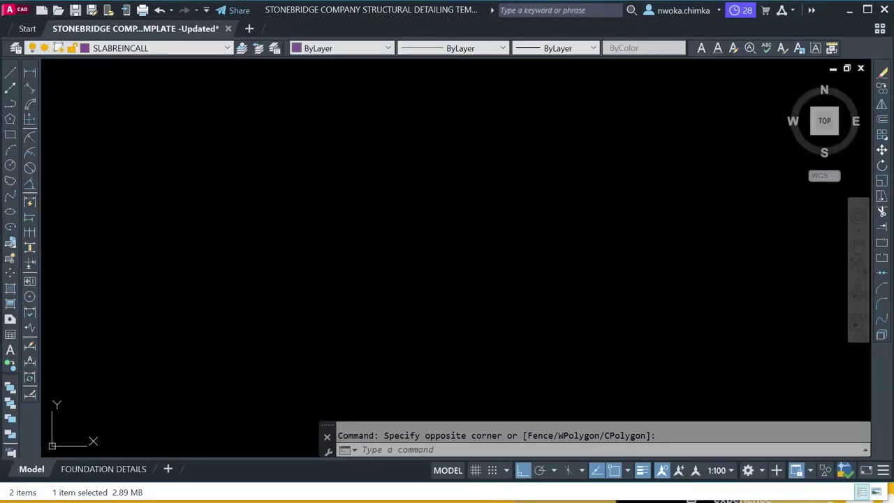
Look over the layout of the exported form plans and beam elevations in Drawing1.
scroll(444, 132, down, 5)
scroll(409, 210, up, 2)
middle_drag(351, 251, 368, 211)
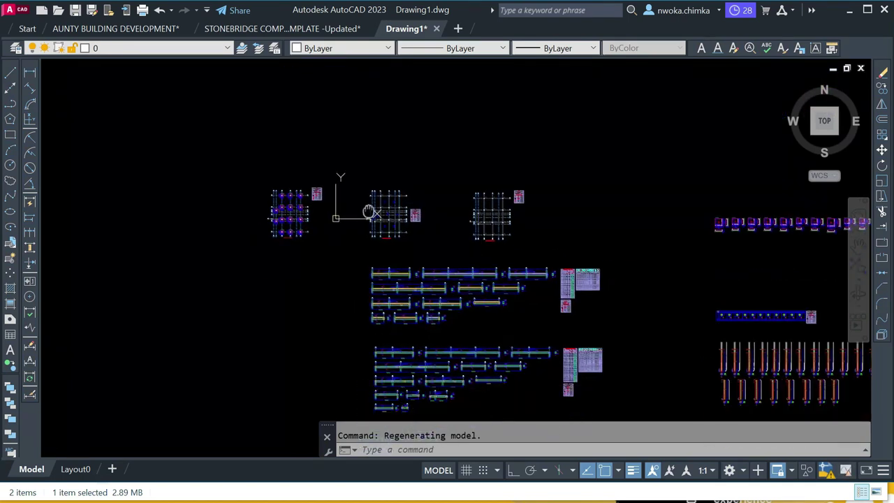
scroll(368, 212, up, 4)
middle_drag(555, 83, 370, 85)
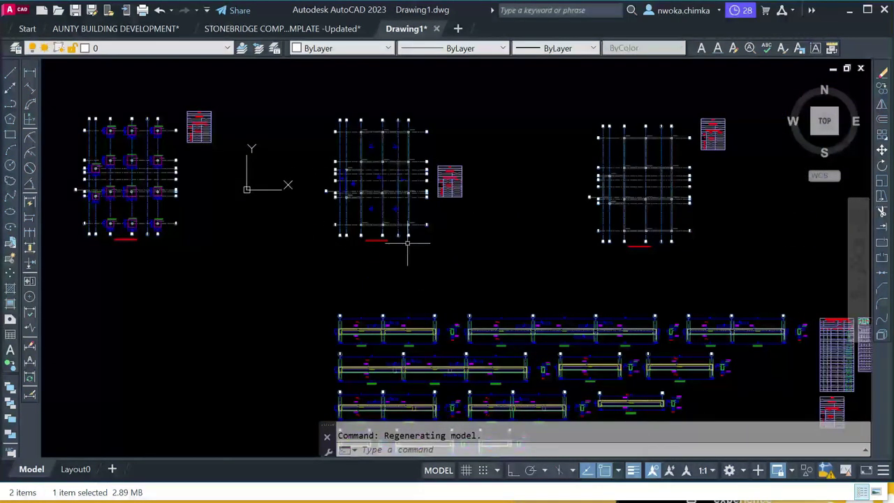
scroll(600, 226, down, 2)
middle_drag(533, 298, 436, 224)
scroll(436, 222, up, 2)
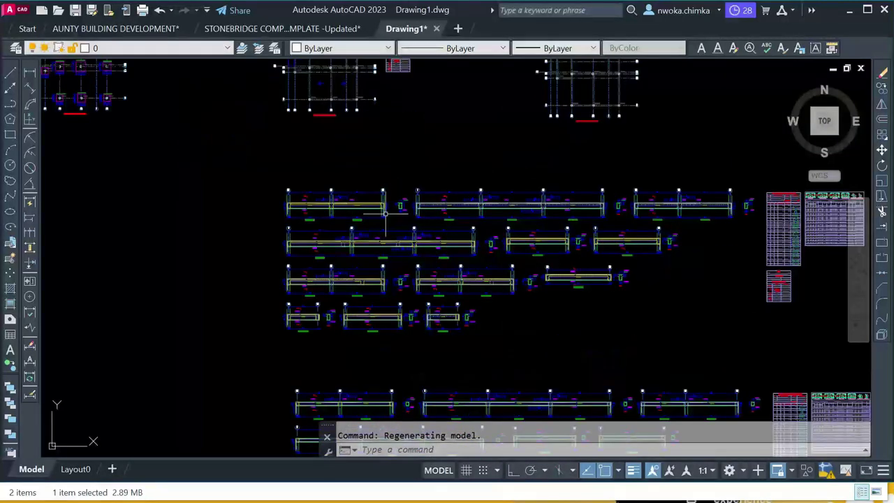
scroll(439, 208, down, 2)
scroll(407, 236, up, 8)
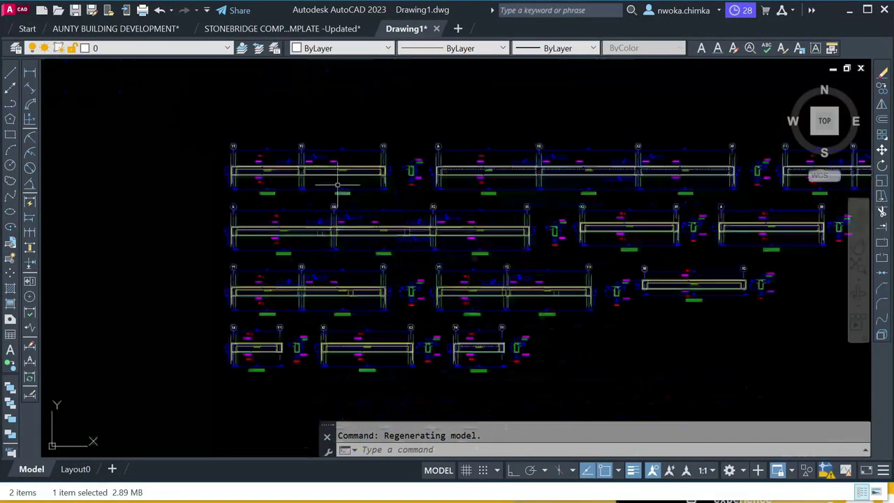
scroll(384, 165, down, 5)
Examine the foundation plan and the Storey 1 form plan, including its grid, slabs and title.
middle_drag(512, 174, 549, 369)
scroll(233, 231, up, 3)
scroll(304, 301, down, 6)
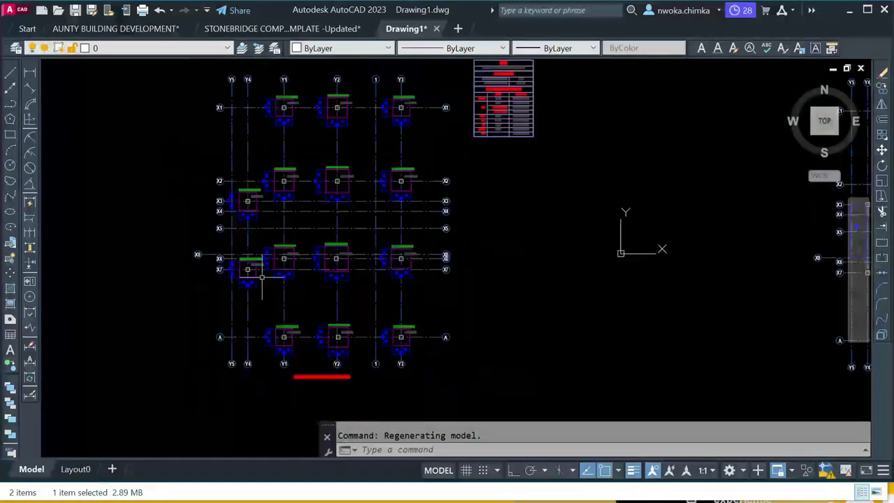
middle_drag(561, 215, 395, 219)
scroll(352, 250, up, 4)
scroll(328, 240, up, 2)
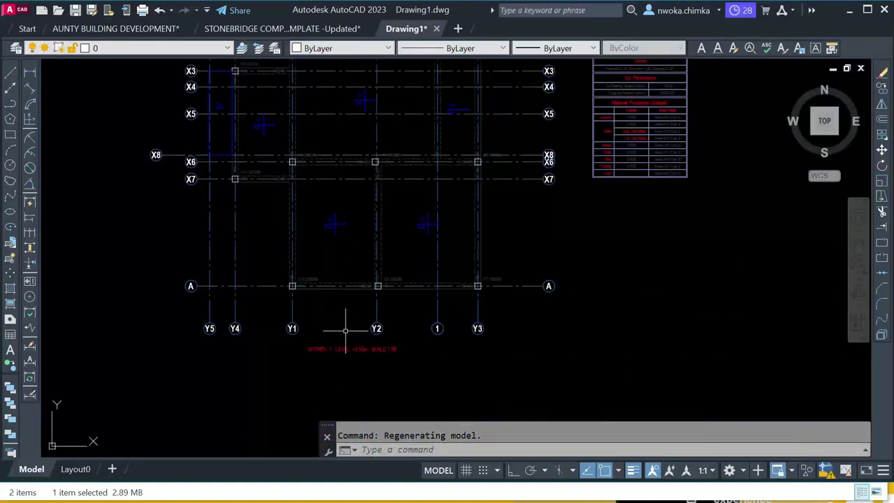
scroll(322, 311, down, 2)
scroll(343, 339, up, 3)
scroll(355, 249, down, 3)
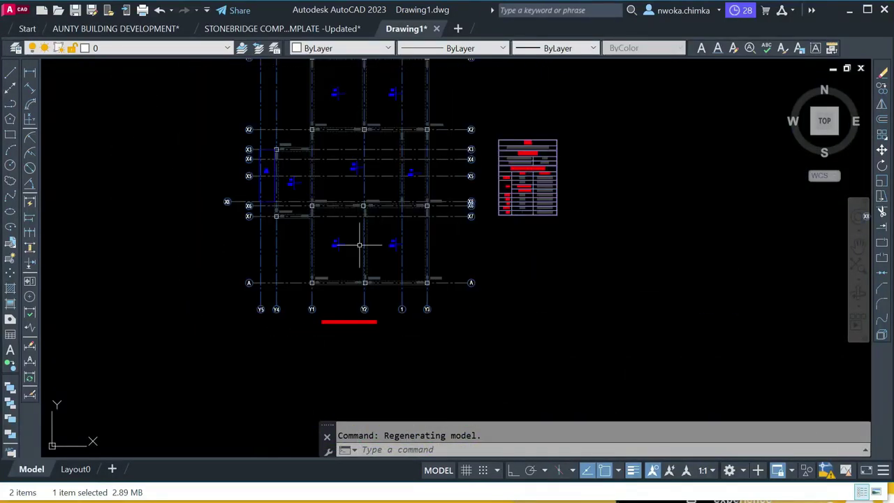
scroll(419, 187, up, 6)
scroll(401, 196, down, 5)
scroll(349, 223, down, 2)
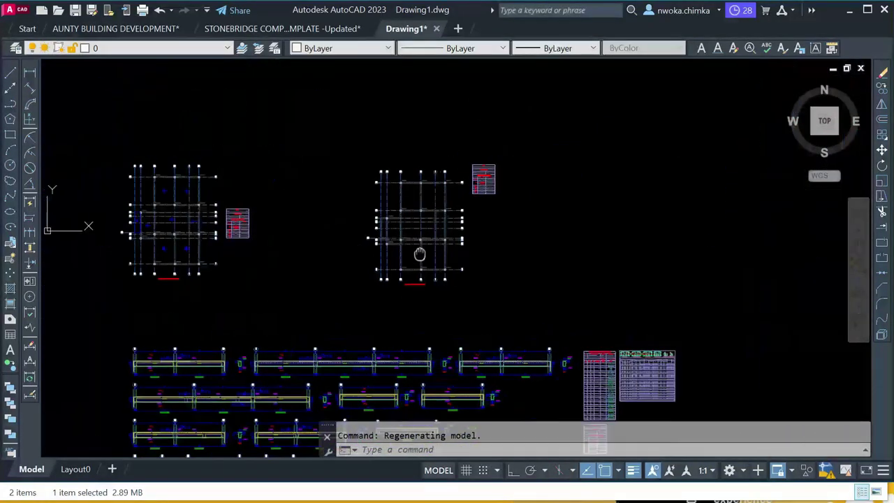
Examine the Storey 2 form plan and the reinforcement of beam 1B1 in the Storey 1 elevations.
scroll(328, 236, up, 5)
scroll(313, 229, down, 4)
scroll(479, 123, up, 3)
scroll(309, 154, up, 3)
scroll(269, 129, up, 2)
scroll(270, 130, up, 6)
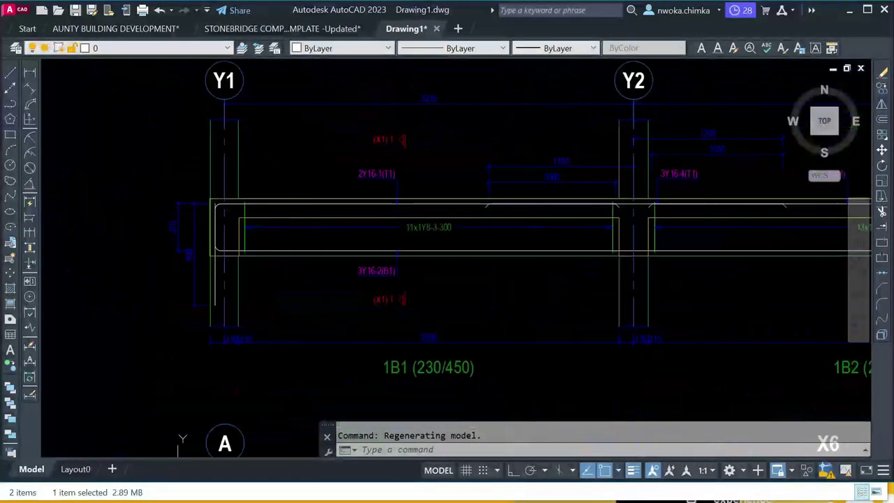
scroll(363, 193, down, 9)
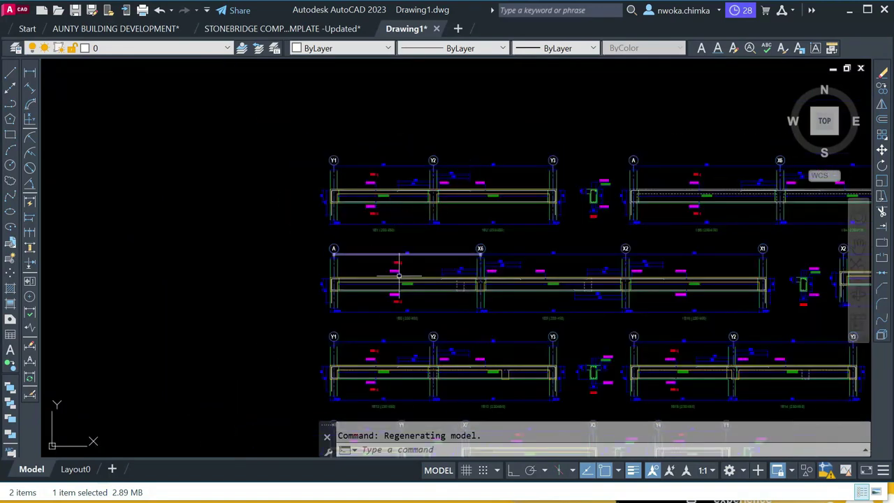
Examine the column elevations with their links and sections, and the table of column sections.
middle_drag(698, 279, 514, 195)
scroll(618, 157, up, 2)
scroll(445, 182, up, 2)
scroll(413, 222, up, 2)
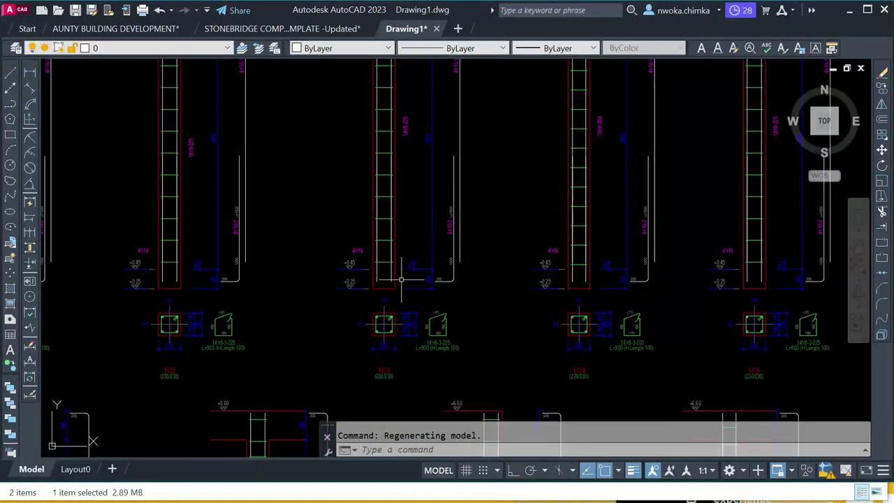
scroll(315, 293, up, 1)
scroll(296, 356, up, 3)
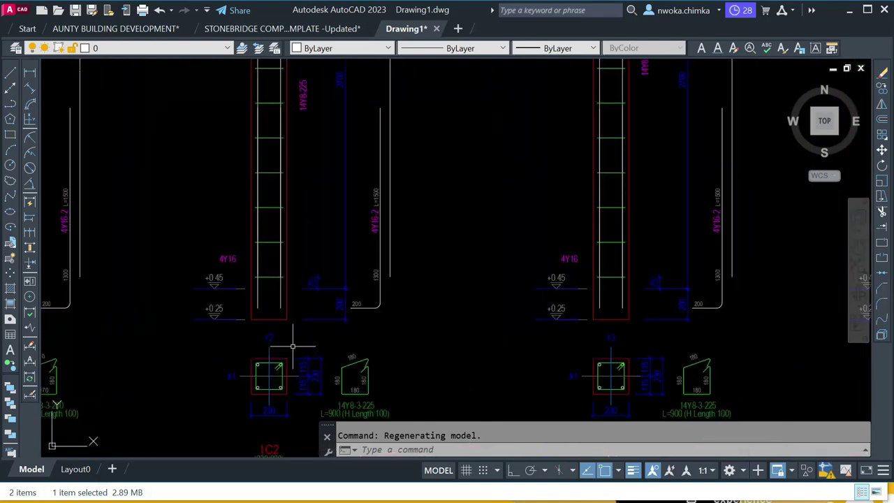
scroll(336, 209, down, 5)
middle_drag(366, 193, 320, 250)
scroll(320, 246, up, 3)
scroll(319, 260, up, 3)
scroll(424, 244, down, 3)
scroll(303, 253, up, 5)
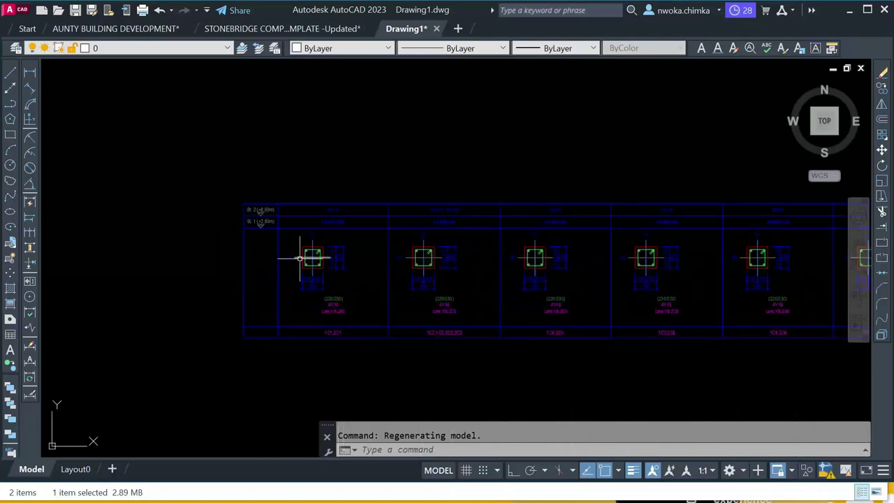
Examine the row of pad footing details with their plans and sections.
scroll(345, 244, down, 4)
middle_drag(430, 194, 393, 405)
scroll(395, 379, down, 2)
scroll(386, 270, up, 4)
scroll(347, 272, up, 2)
scroll(286, 293, down, 4)
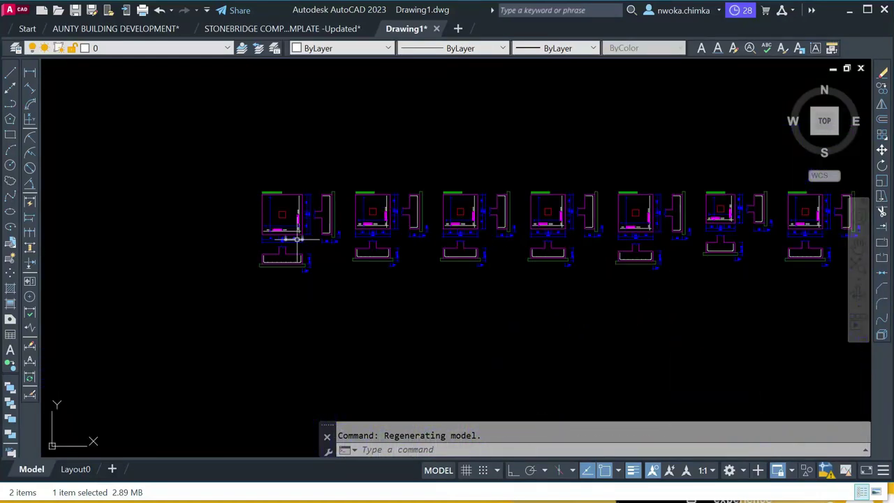
Examine the overall layout of the exported drawings and the rows of beam elevations below the plans.
scroll(374, 224, down, 4)
middle_drag(409, 218, 469, 207)
scroll(410, 198, down, 1)
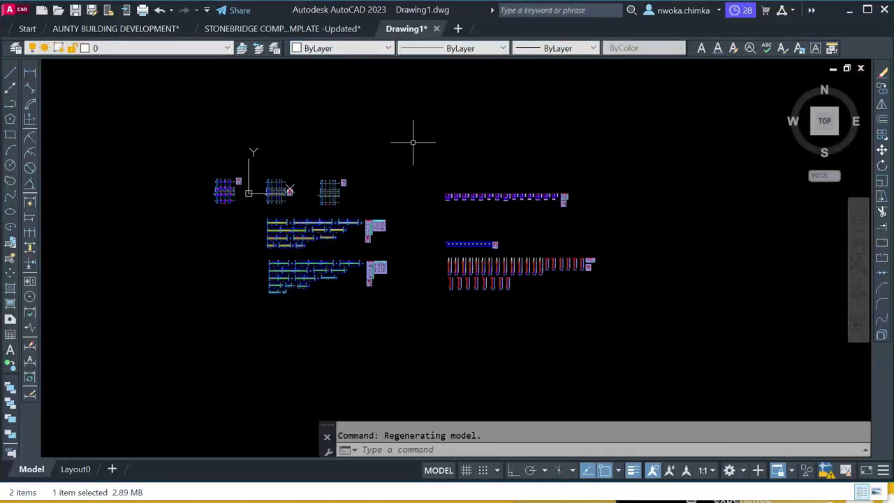
middle_drag(405, 138, 421, 151)
scroll(286, 250, up, 2)
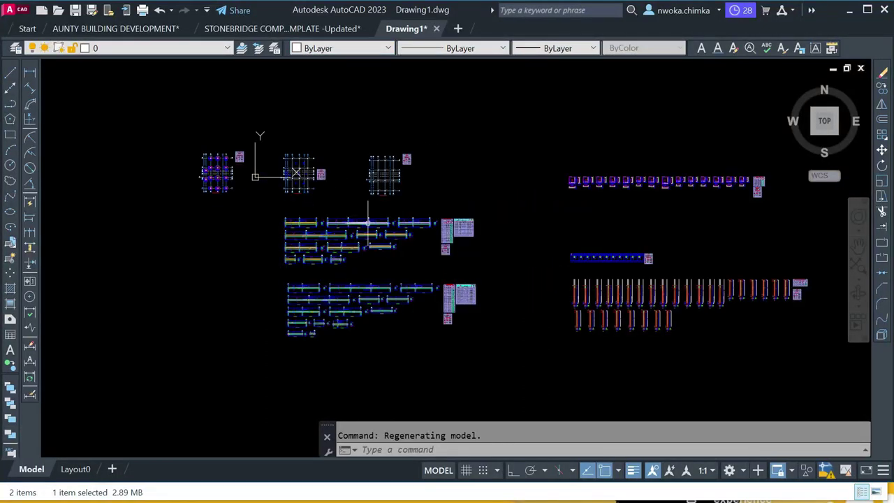
scroll(444, 170, down, 2)
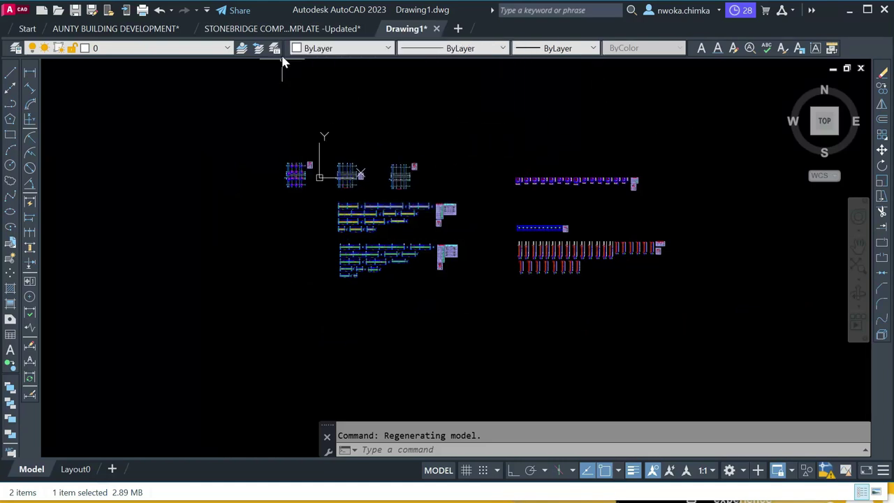
scroll(360, 173, up, 6)
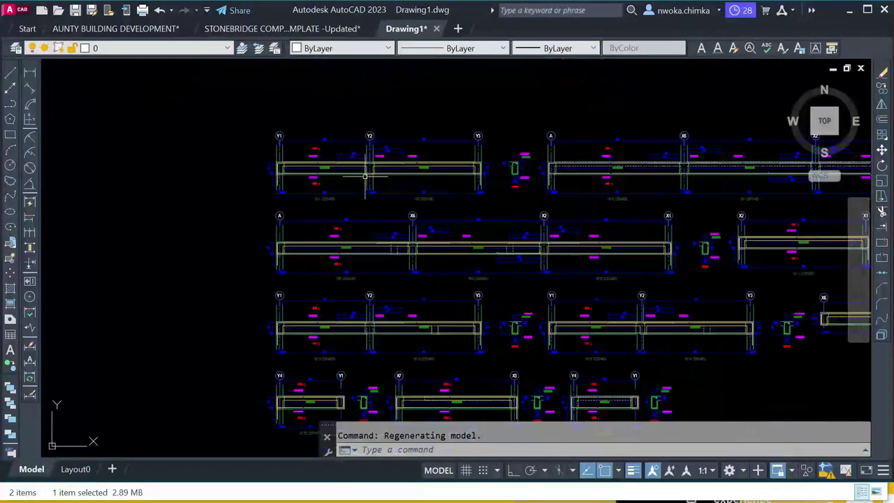
scroll(332, 171, down, 6)
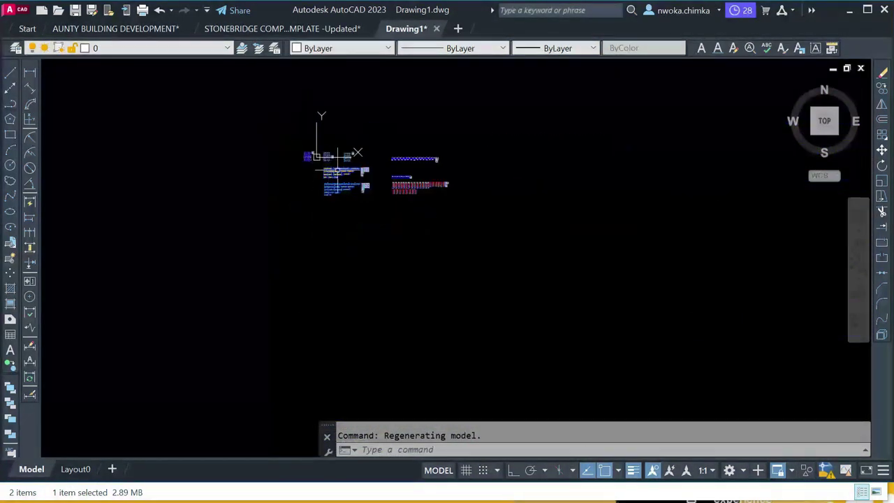
Select all the exported plans, beam, column and footing details and copy them to the clipboard.
click(519, 96)
click(234, 263)
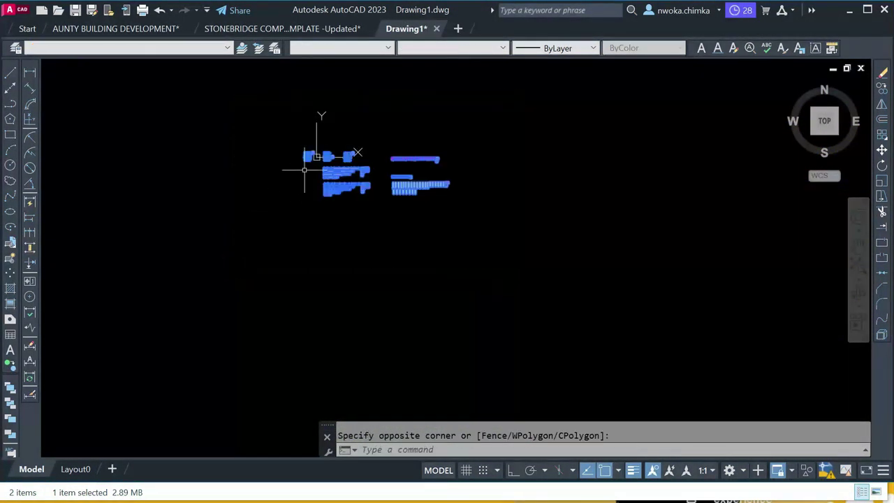
scroll(335, 152, up, 5)
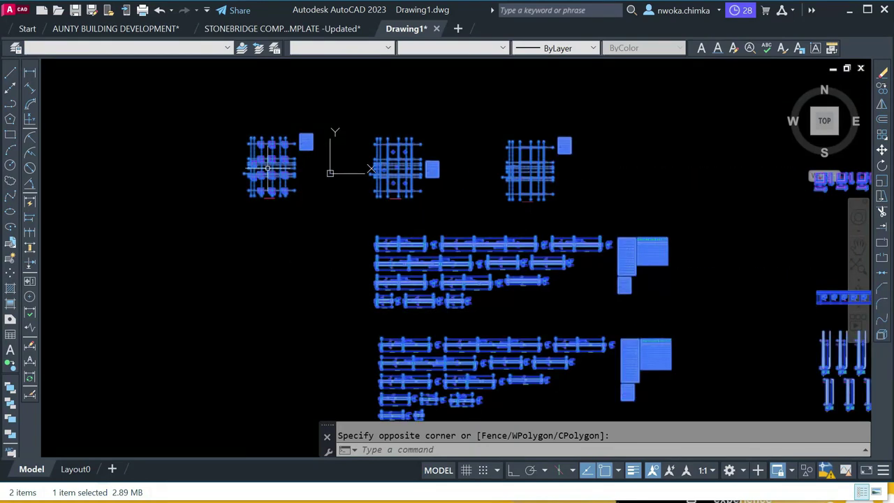
right_click(418, 187)
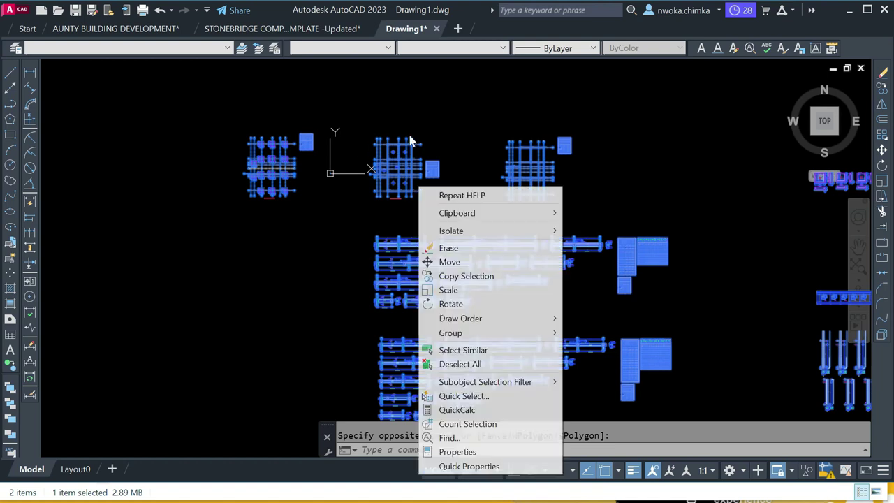
mouse_move(520, 215)
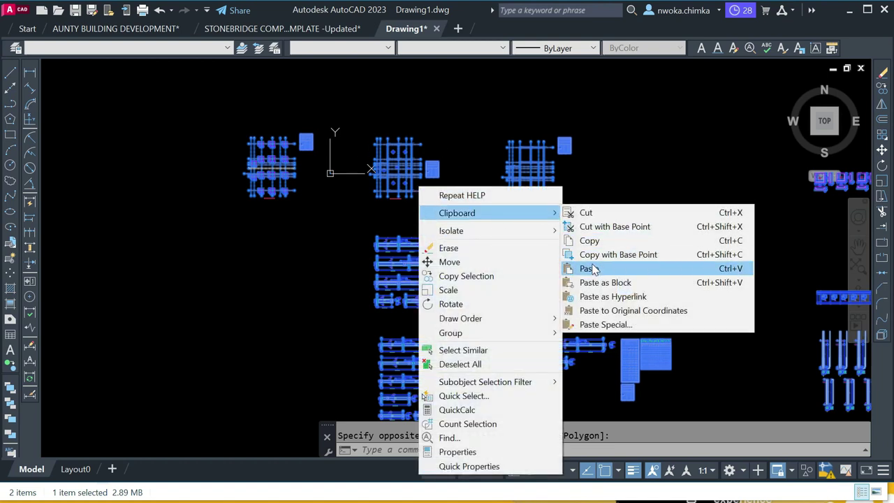
click(590, 240)
key(Escape)
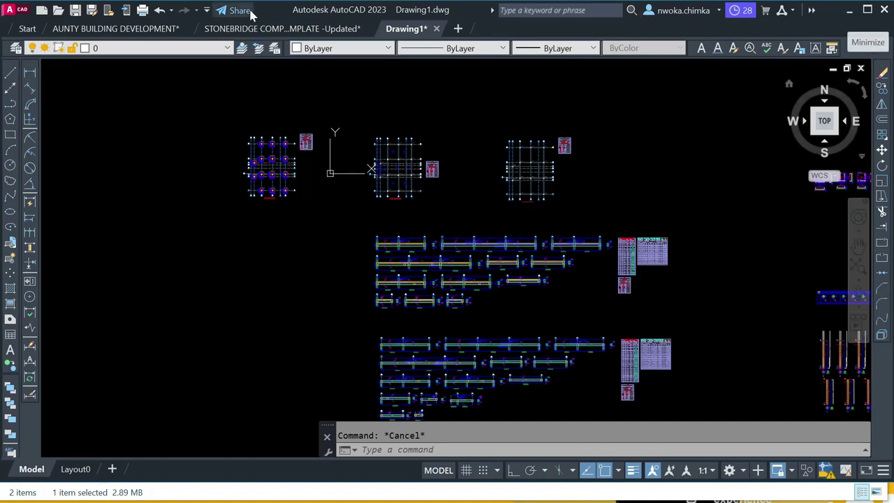
Open the structural detailing template drawing from the STONEBRIDGE DETAILING TEMPLATE folder in Documents and look over its framed groups of details.
click(847, 13)
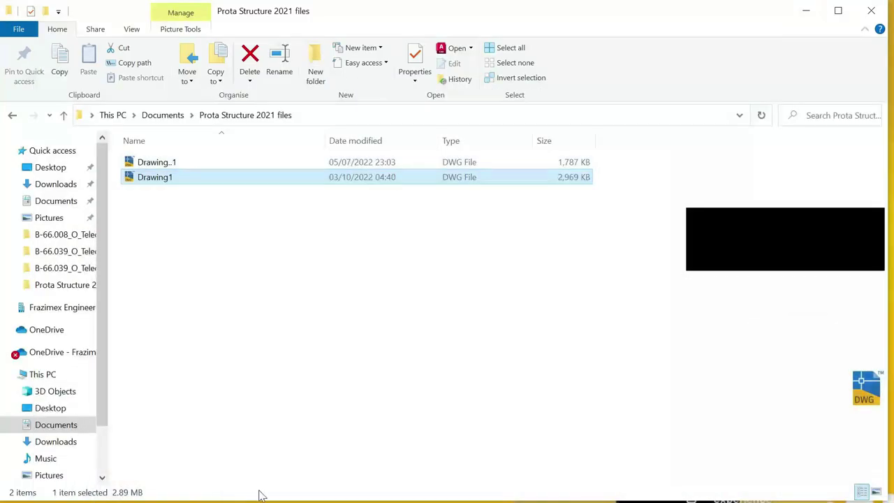
click(13, 115)
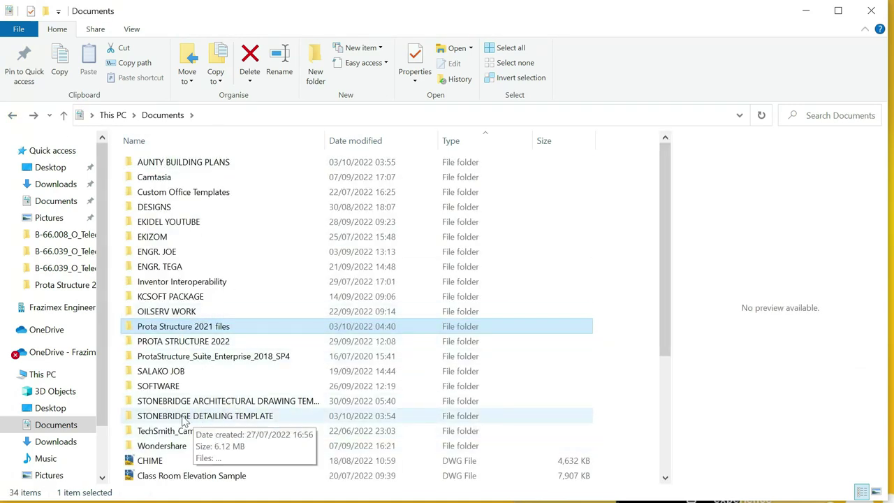
double_click(226, 417)
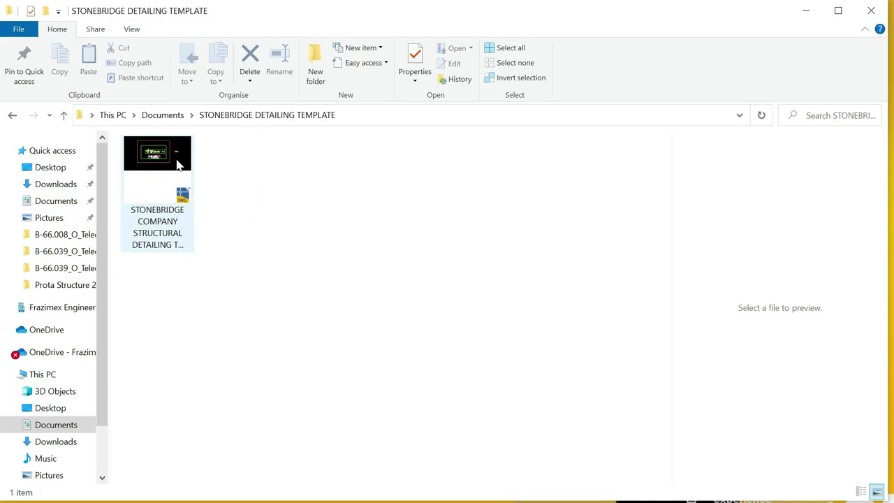
double_click(165, 158)
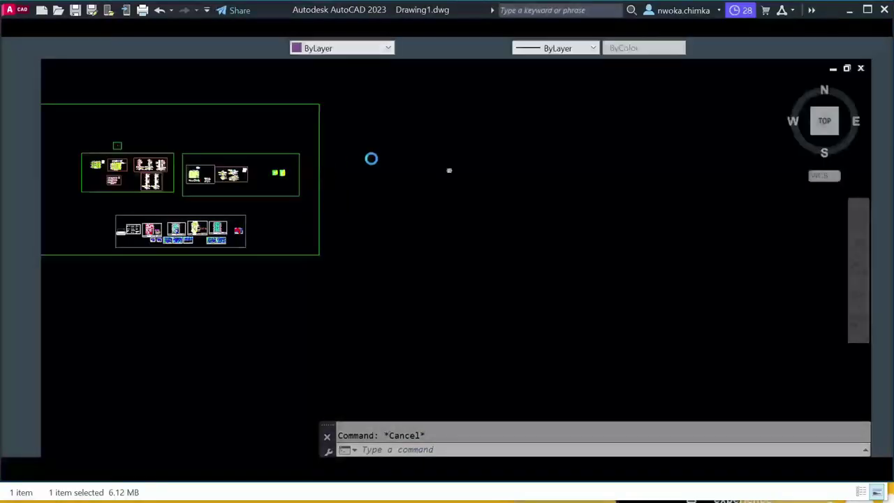
scroll(355, 169, down, 4)
scroll(240, 189, up, 4)
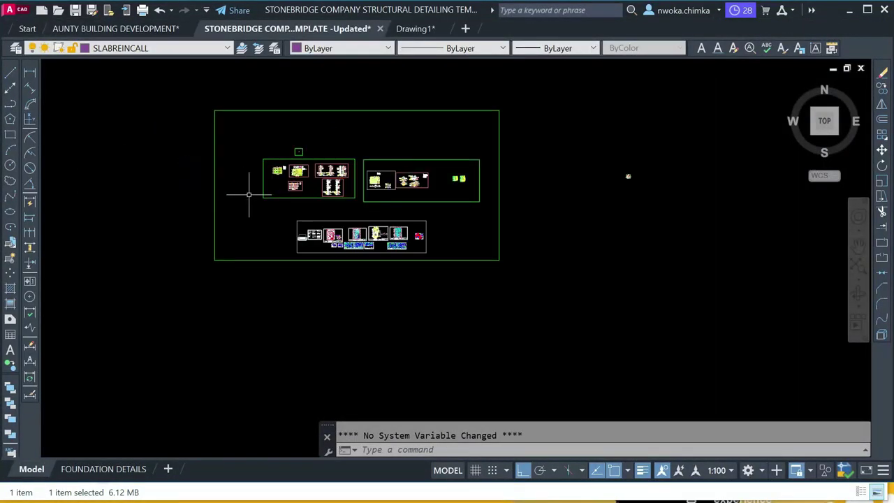
scroll(329, 182, up, 4)
middle_drag(276, 162, 217, 226)
scroll(342, 112, down, 4)
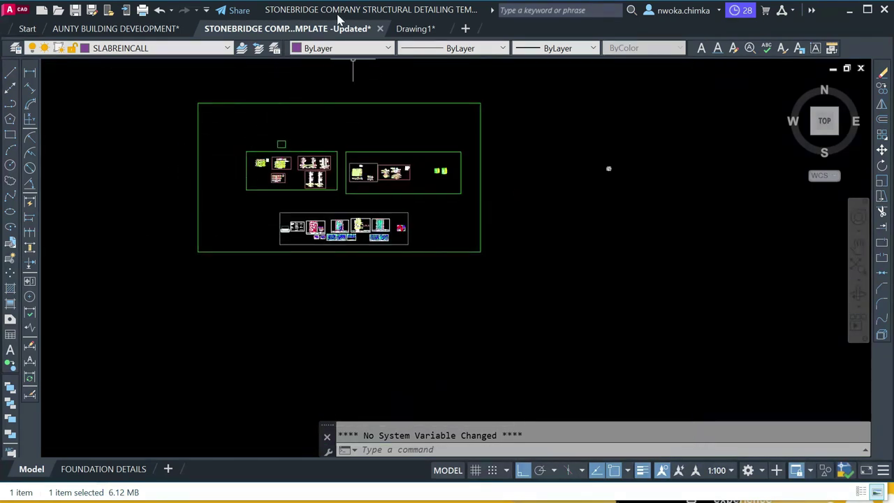
mouse_move(523, 105)
middle_down()
mouse_move(330, 135)
mouse_move(358, 107)
middle_up()
Copy every plan and detail in Drawing1 to the clipboard.
click(416, 28)
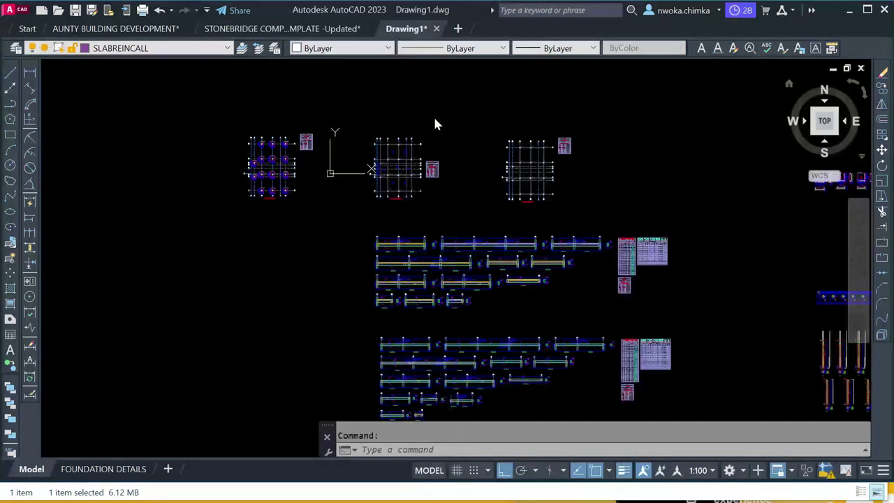
click(233, 95)
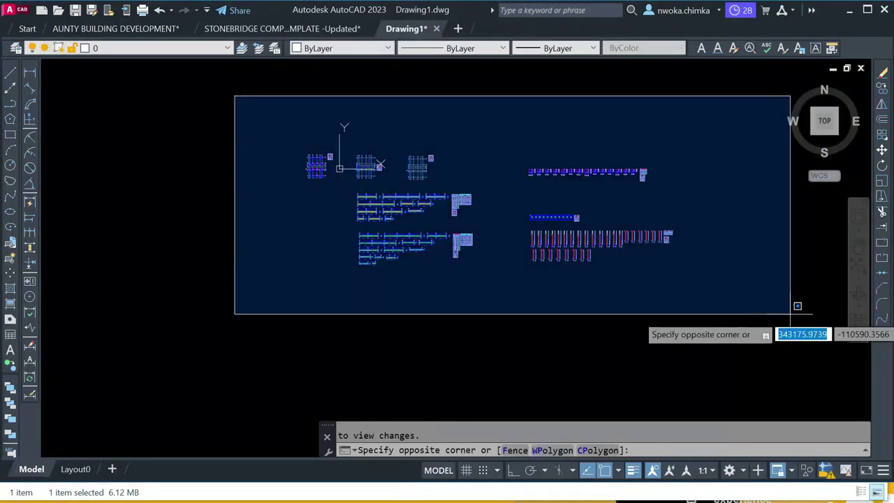
click(803, 328)
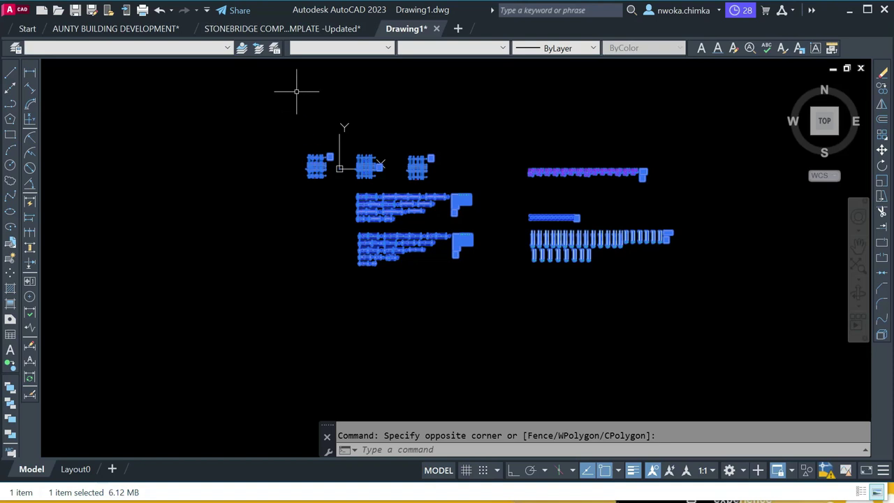
right_click(373, 134)
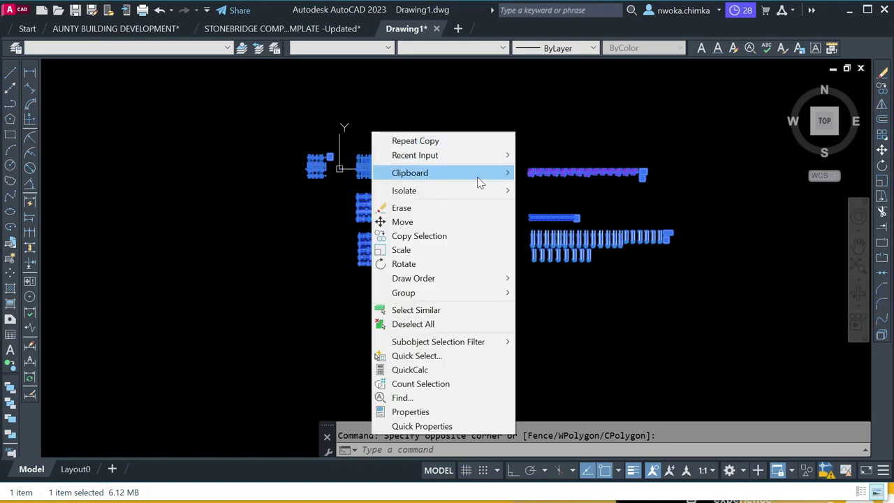
mouse_move(489, 180)
click(551, 186)
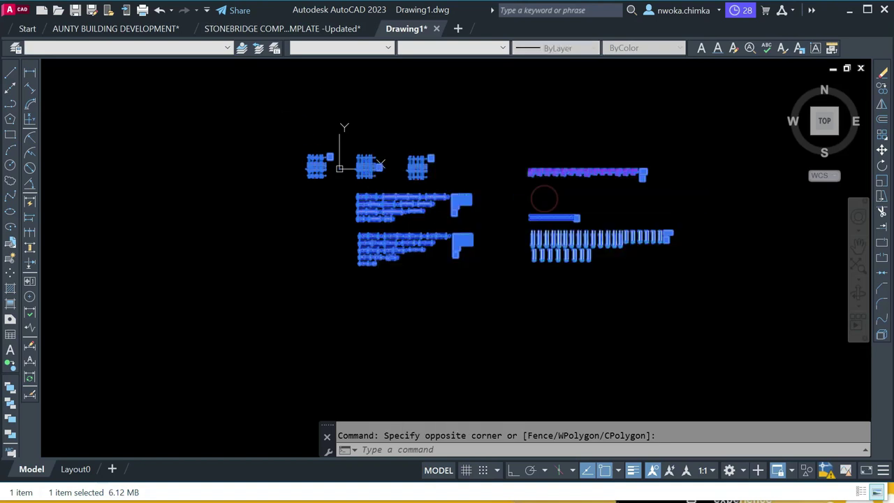
Draw a large rectangle in the empty area to the right of the existing framed details in the Stonebridge template.
click(260, 31)
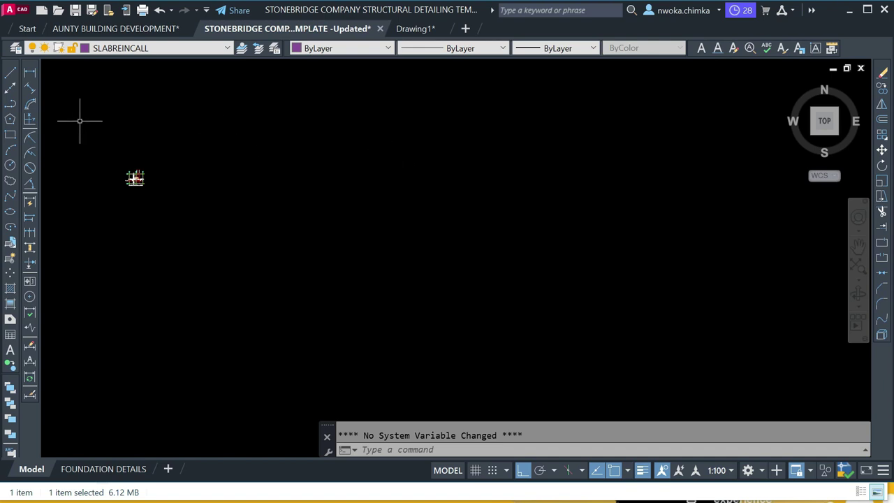
click(10, 135)
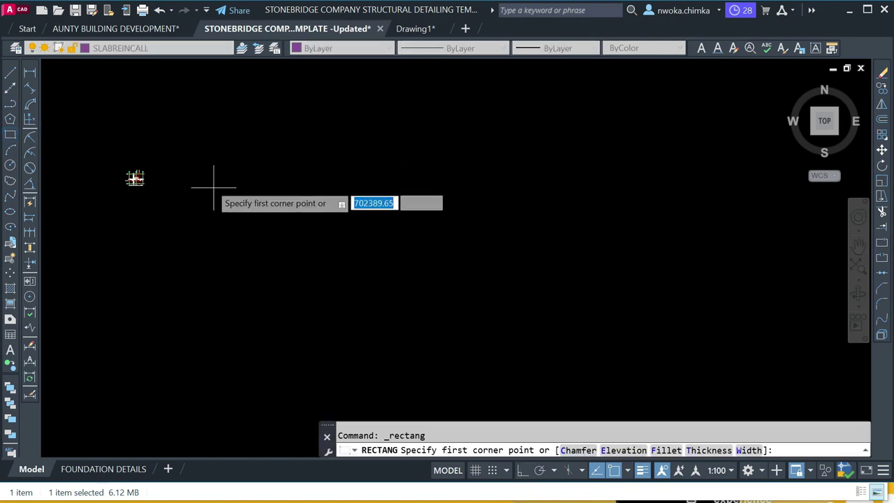
scroll(230, 119, up, 10)
click(230, 114)
scroll(351, 225, down, 2)
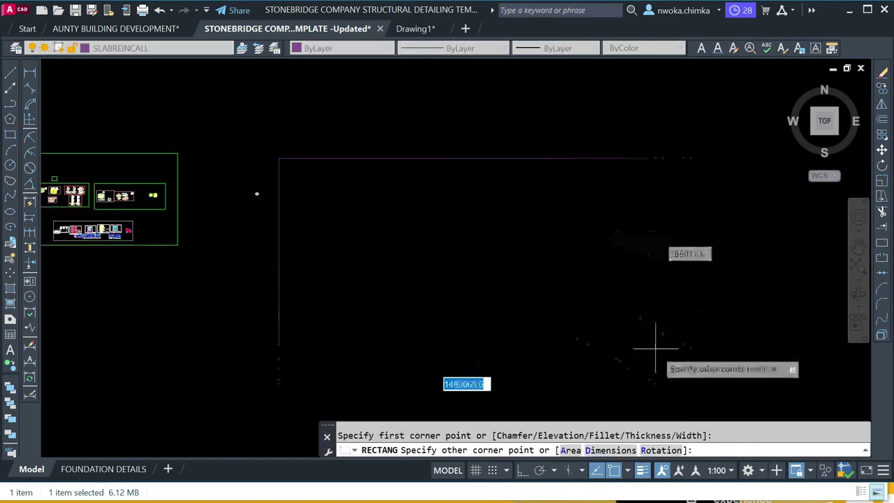
click(655, 392)
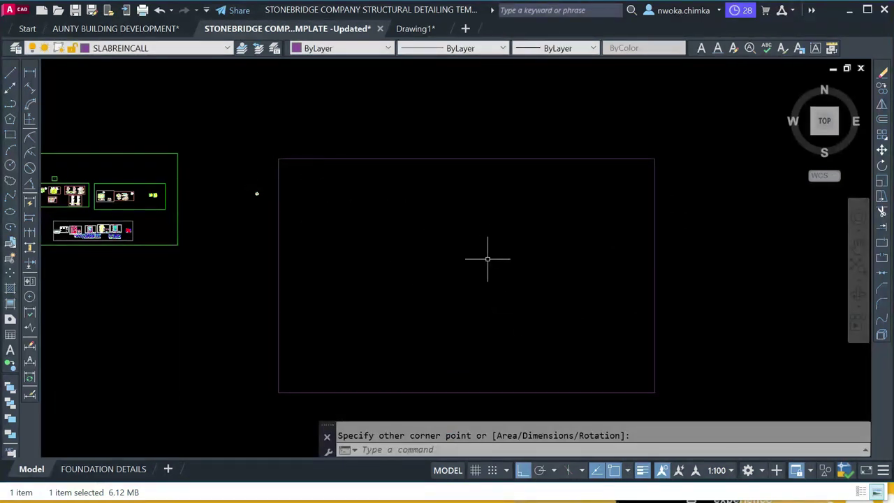
Paste the copied detail drawings inside the new rectangle, in its upper part left of centre.
middle_drag(415, 231, 375, 163)
scroll(420, 142, up, 1)
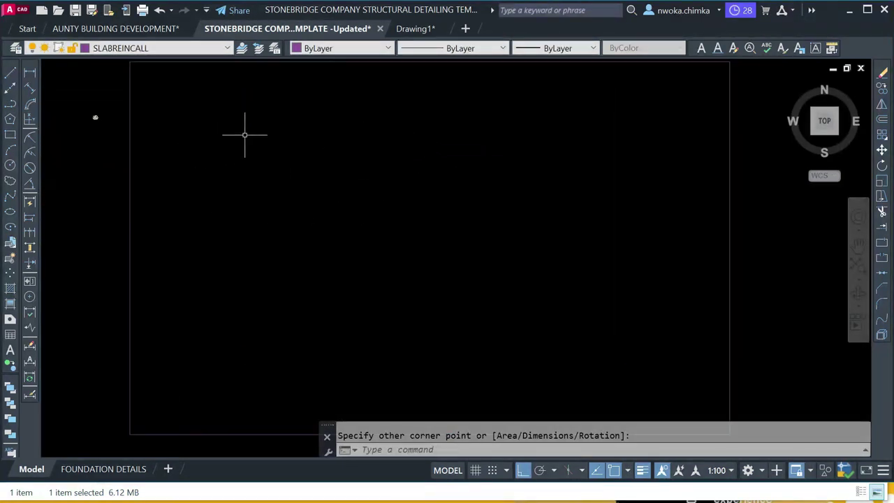
right_click(253, 104)
mouse_move(379, 150)
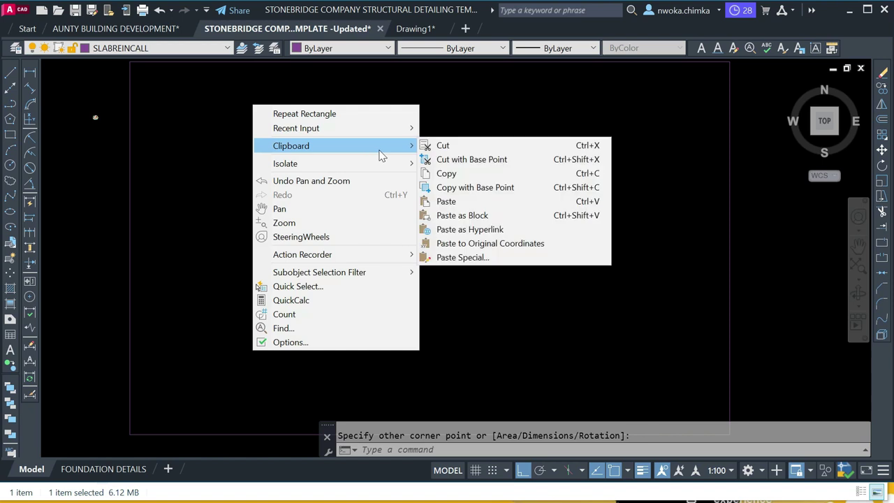
click(459, 204)
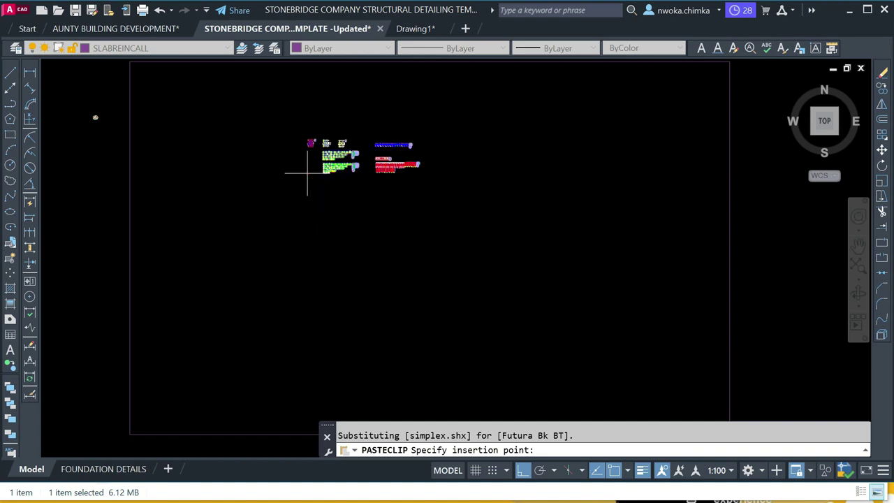
click(307, 174)
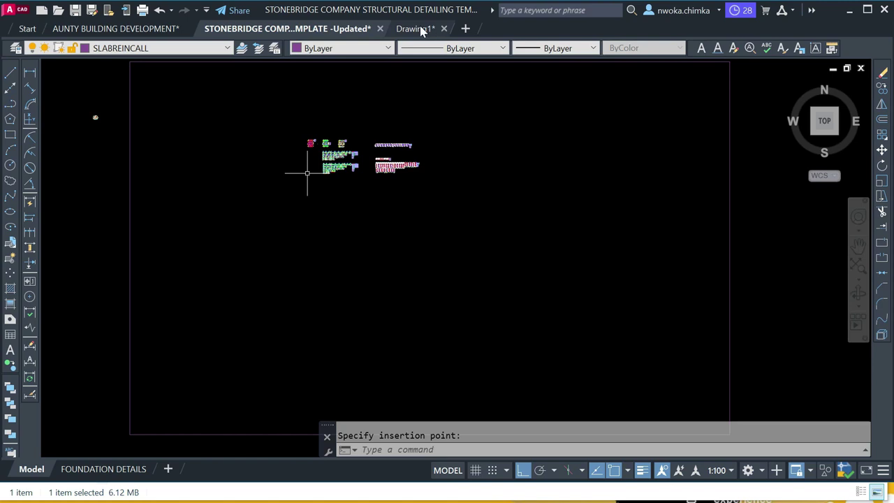
Compare the appearance of beam 1B1's reinforcement details in Drawing1 with the pasted copy in the template.
click(424, 30)
scroll(373, 227, up, 8)
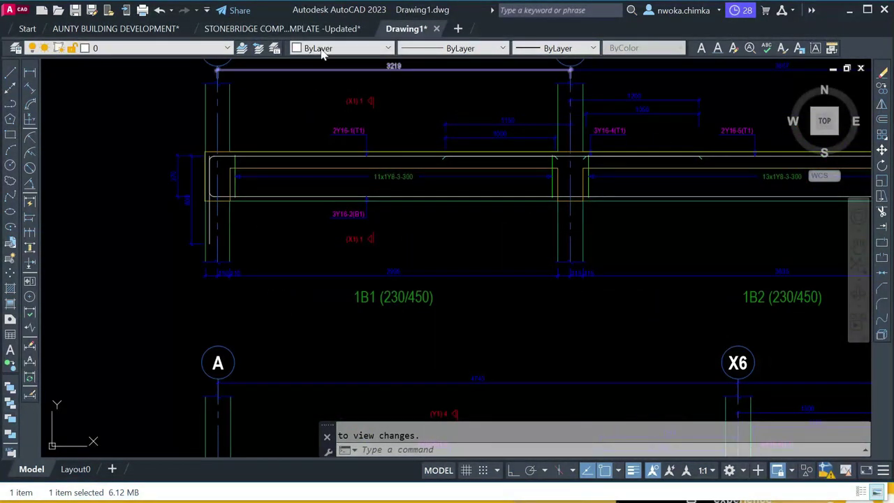
scroll(426, 145, up, 4)
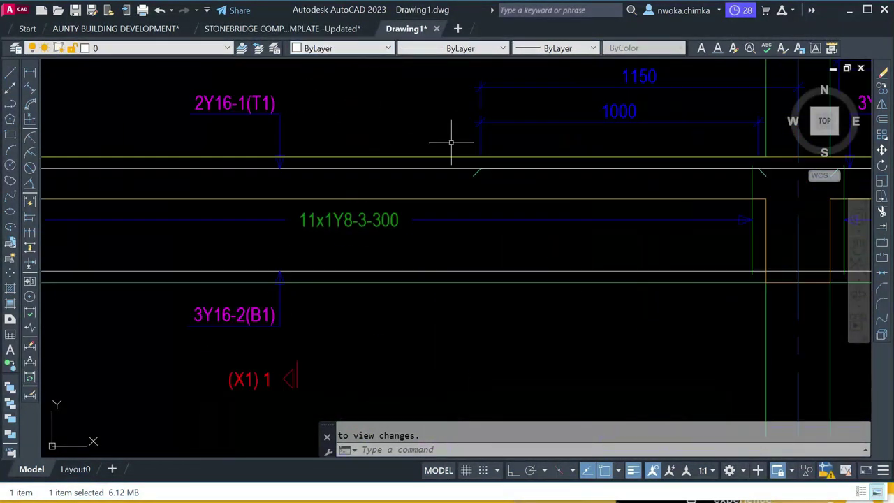
click(287, 28)
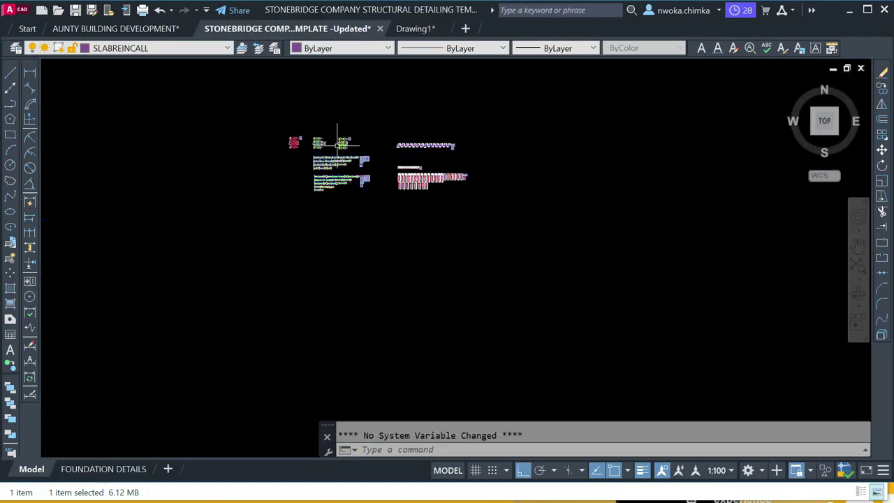
scroll(312, 167, up, 10)
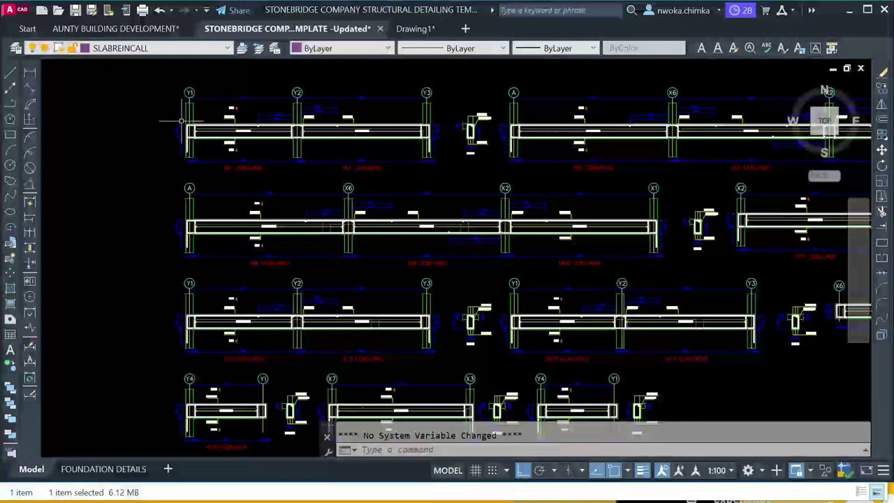
scroll(300, 139, down, 3)
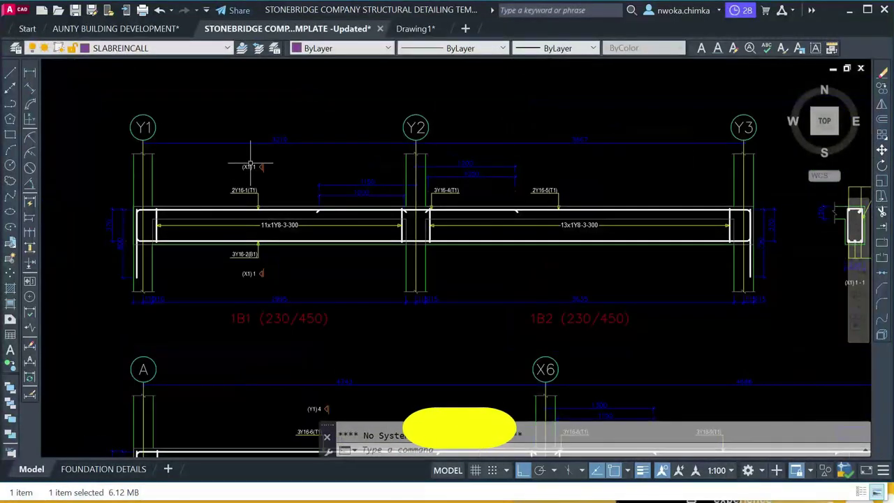
click(417, 29)
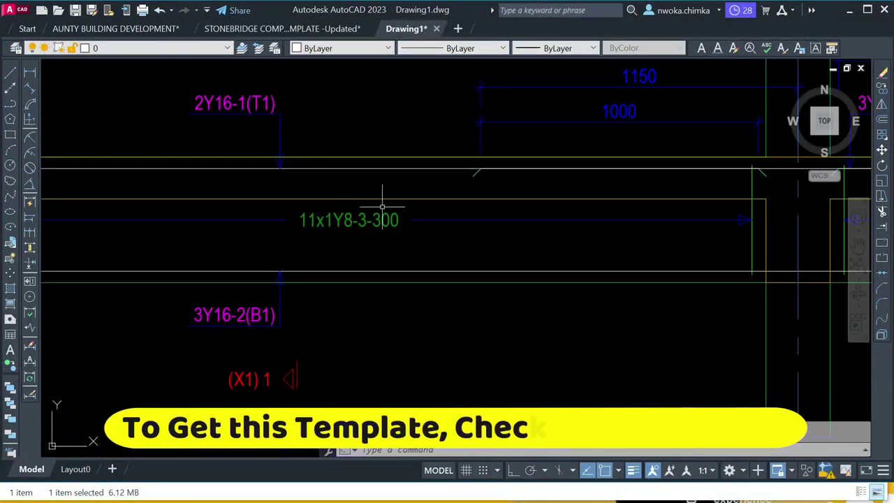
Examine the pasted reinforcement details of beams 1B1 and 1B2 in the Stonebridge template.
click(332, 29)
scroll(419, 280, down, 1)
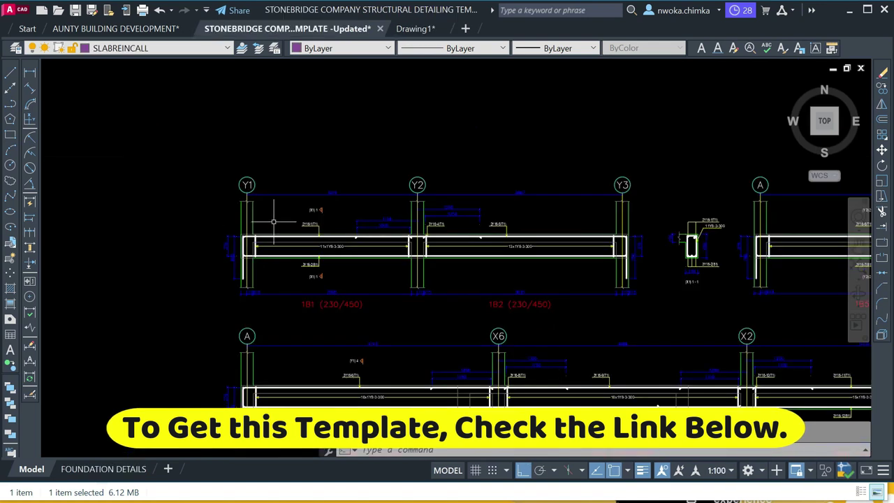
scroll(274, 222, up, 4)
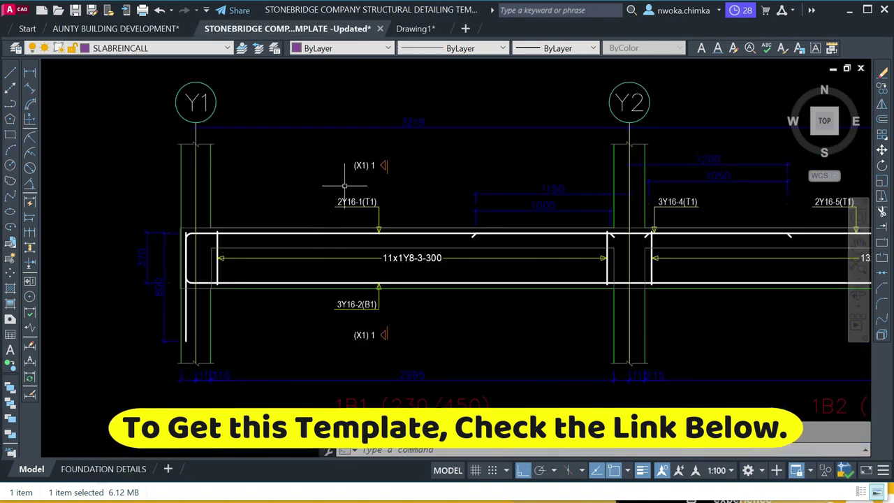
scroll(352, 165, down, 2)
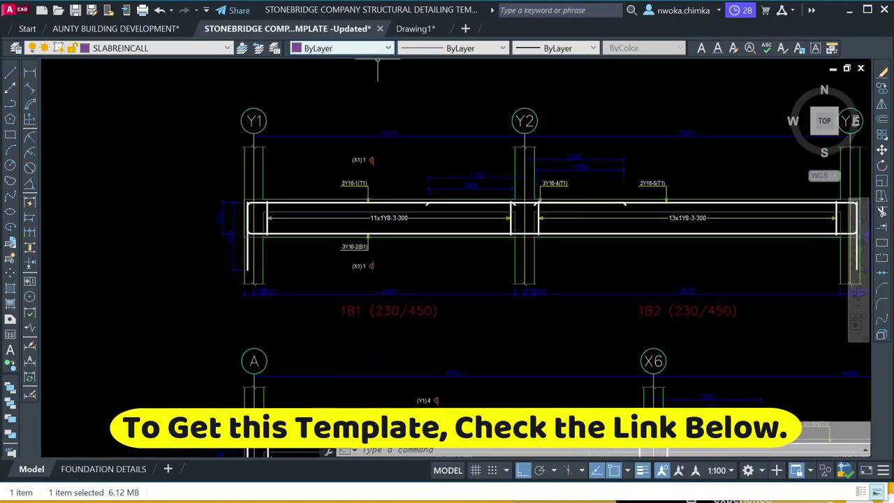
scroll(388, 162, down, 10)
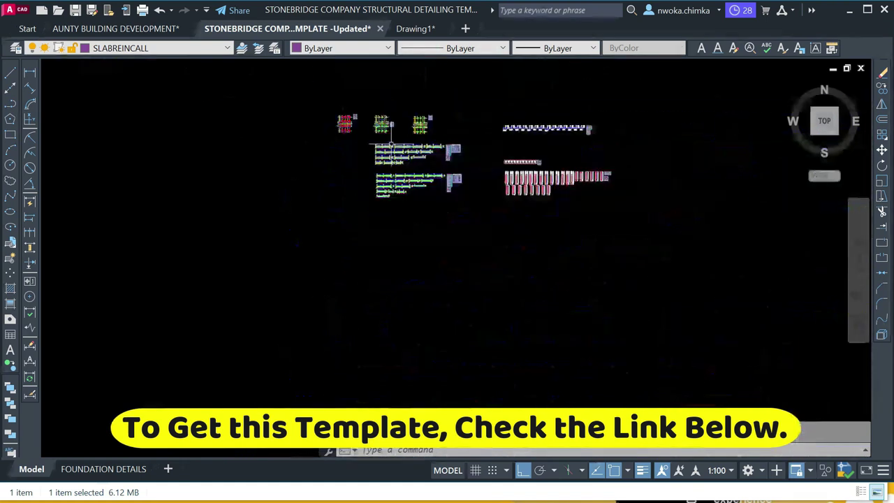
Switch to Drawing1, select all of its plans, beam and column details, and copy them to the clipboard.
click(416, 29)
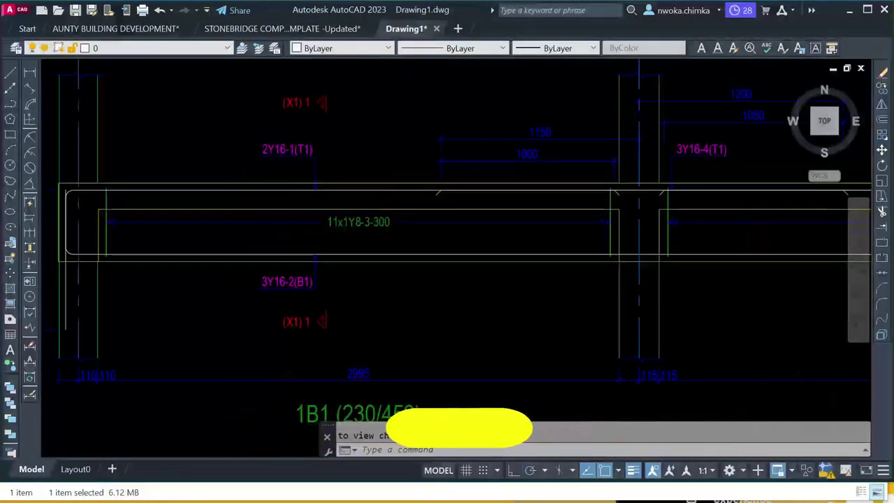
scroll(340, 181, down, 5)
scroll(340, 182, down, 3)
click(254, 110)
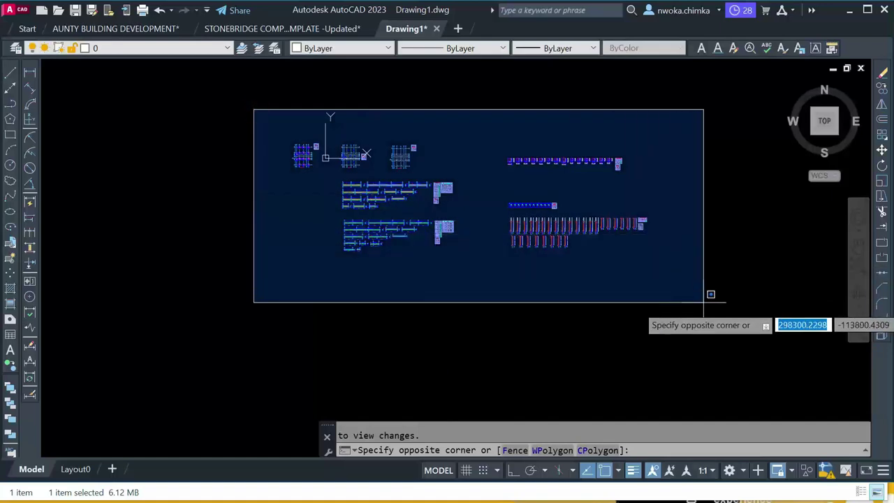
click(730, 319)
right_click(391, 202)
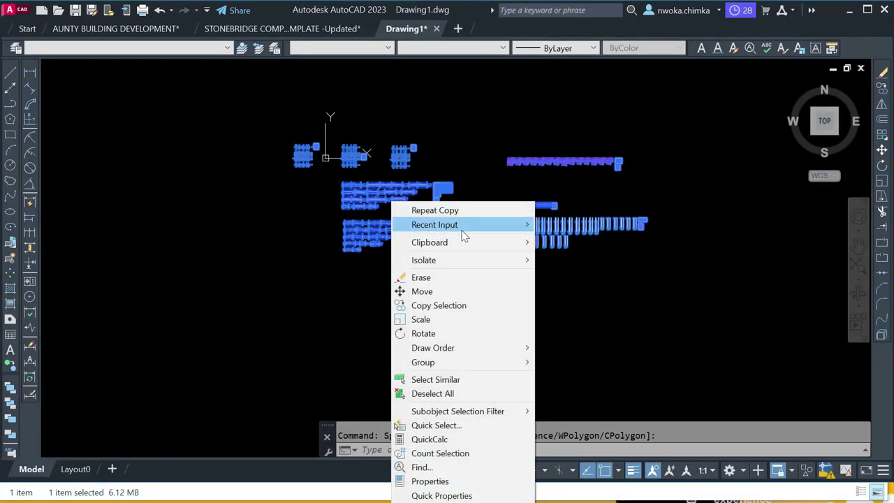
mouse_move(474, 243)
click(562, 269)
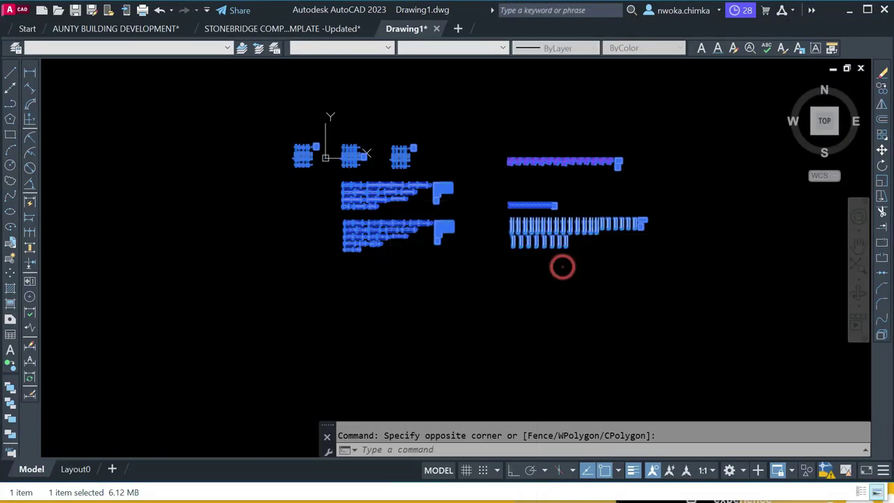
key(Escape)
Draw a second large rectangle in the Stonebridge template, in the empty area to the right of the first one.
click(286, 28)
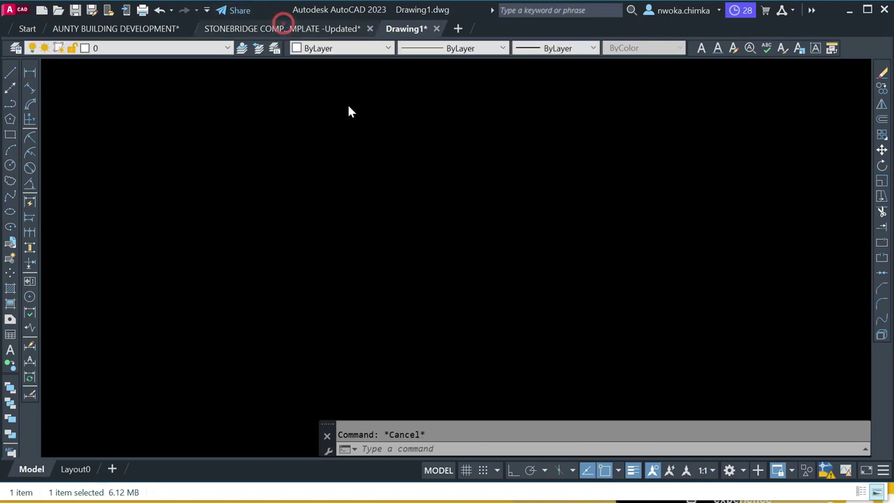
scroll(291, 142, down, 2)
middle_drag(482, 175, 337, 186)
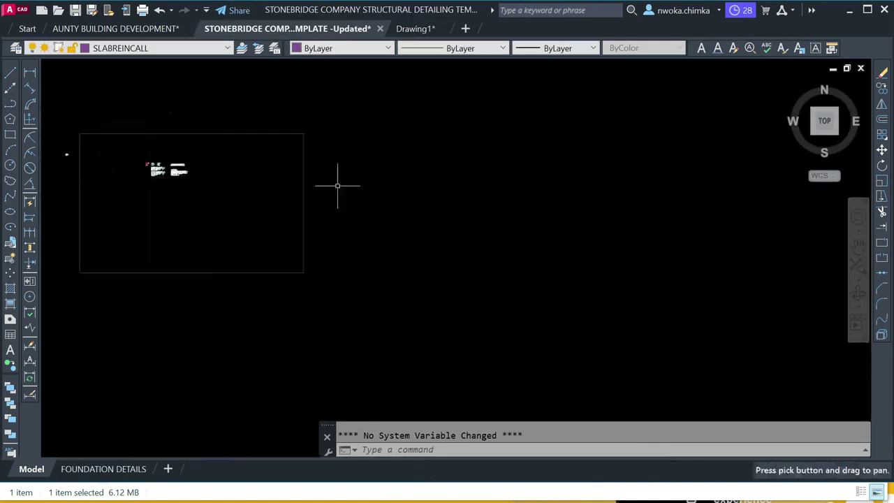
click(11, 137)
click(323, 128)
click(602, 302)
Paste the copied drawings inside the second rectangle, slightly left of its centre.
scroll(482, 175, up, 2)
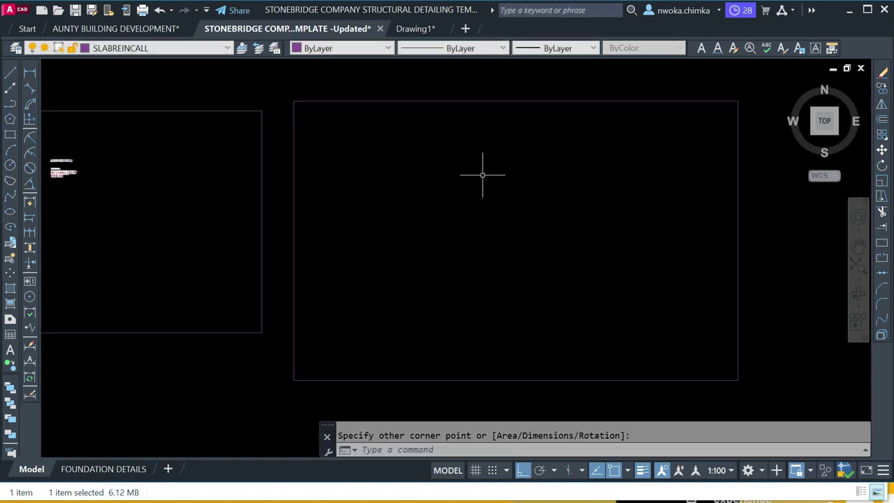
right_click(417, 140)
mouse_move(509, 183)
click(635, 238)
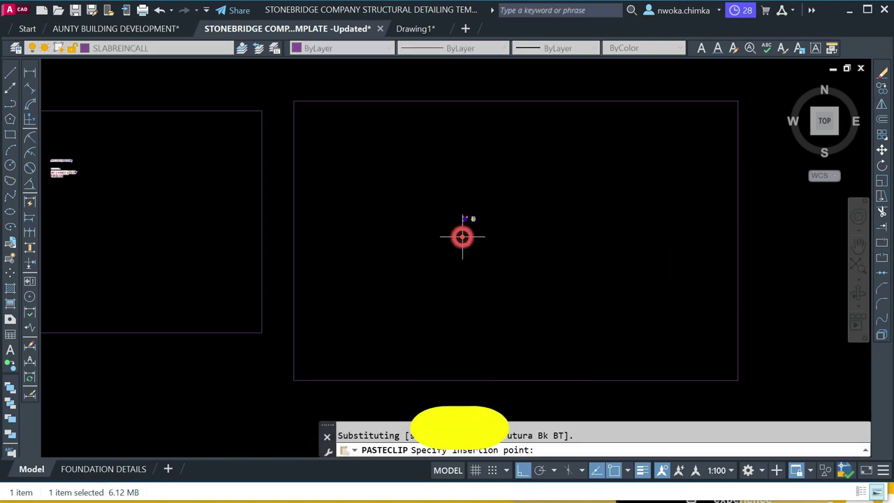
click(463, 236)
Inspect the newly pasted foundation plan, floor plans and beam reinforcement details in the template.
scroll(462, 236, up, 5)
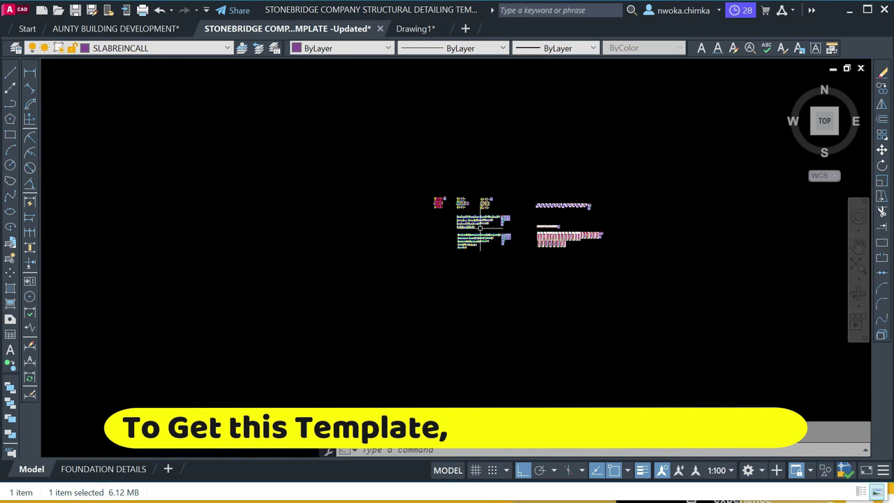
scroll(414, 207, up, 15)
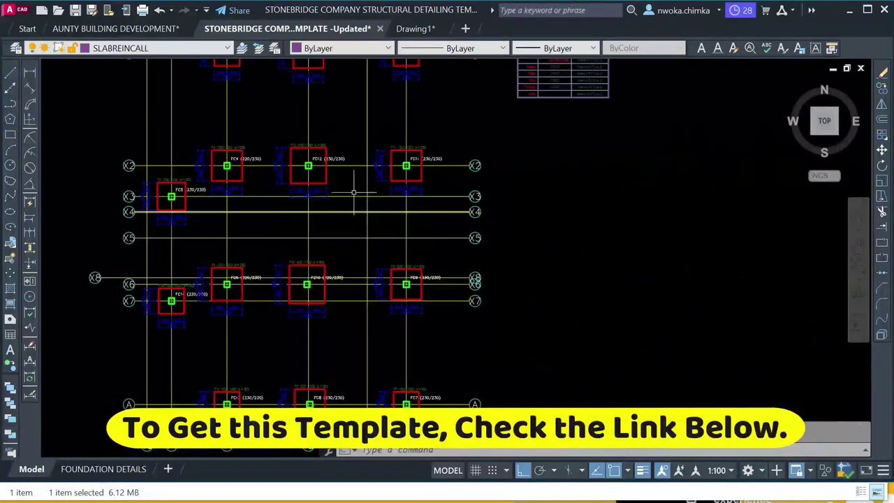
scroll(241, 126, down, 14)
scroll(377, 112, up, 7)
scroll(413, 168, up, 4)
scroll(424, 195, up, 2)
mouse_move(355, 105)
middle_down()
mouse_move(356, 397)
mouse_move(386, 224)
middle_up()
scroll(324, 203, down, 10)
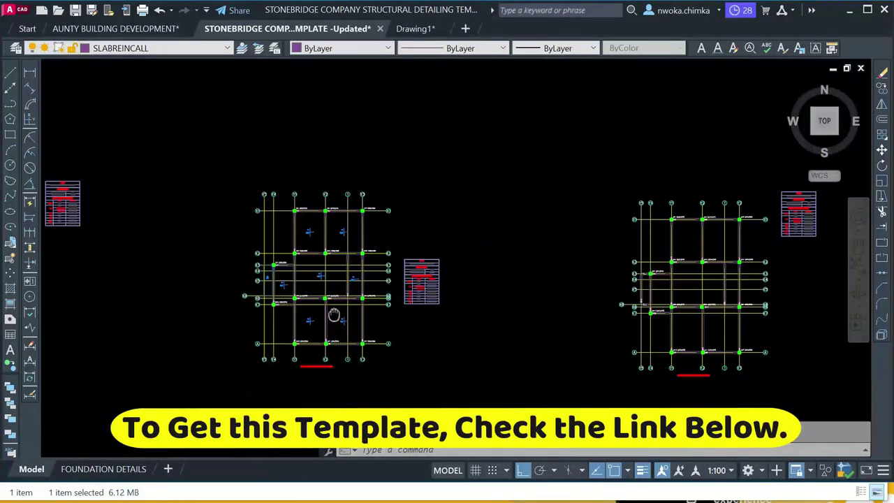
middle_drag(349, 200, 325, 165)
scroll(325, 165, up, 8)
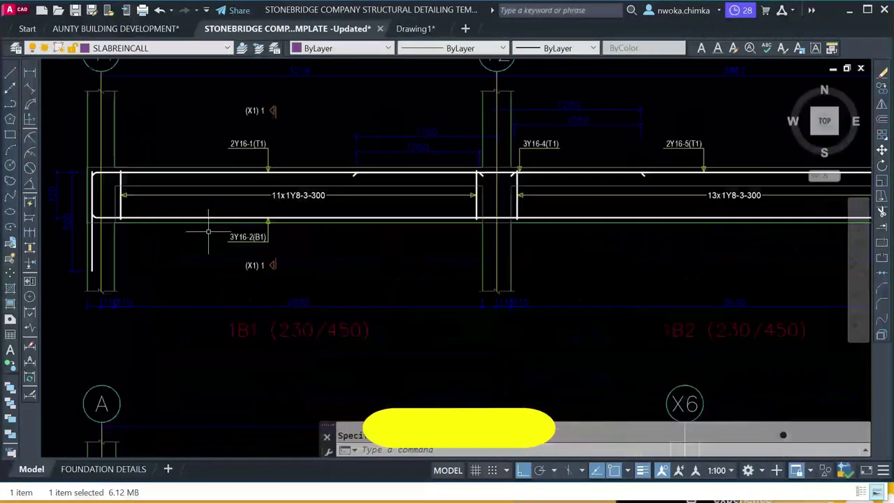
scroll(206, 233, down, 2)
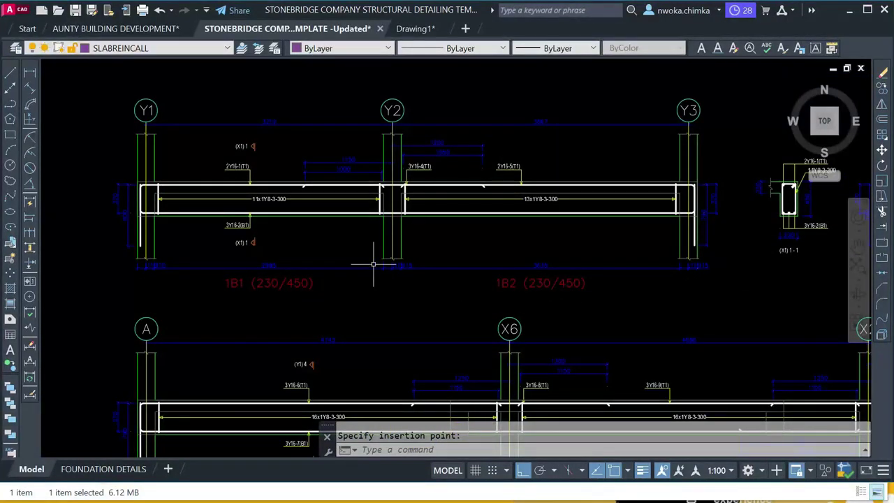
Compare the line weights, text and colours of beams 1B1 and 1B2 in Drawing1 with the template copy.
click(418, 31)
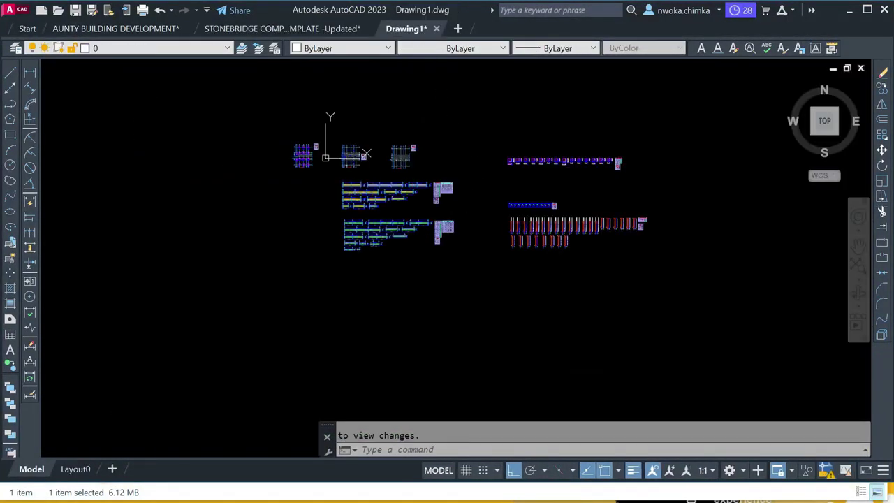
scroll(341, 185, up, 7)
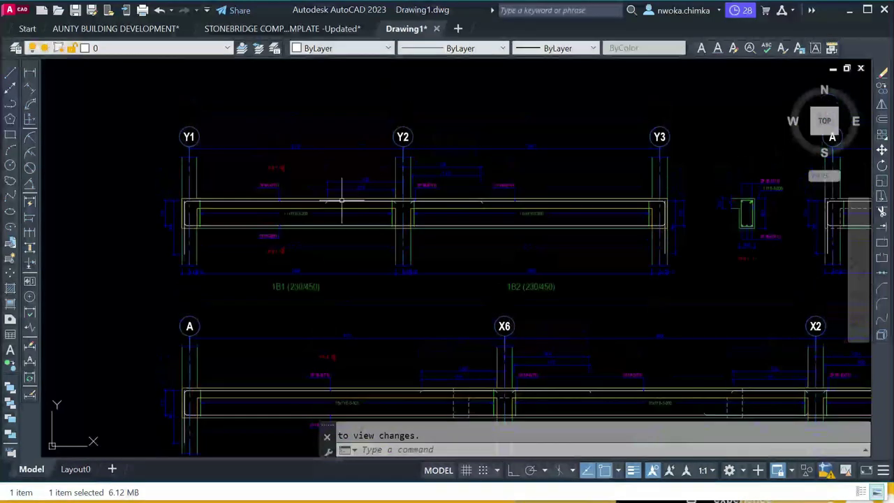
scroll(314, 216, up, 4)
scroll(340, 200, down, 2)
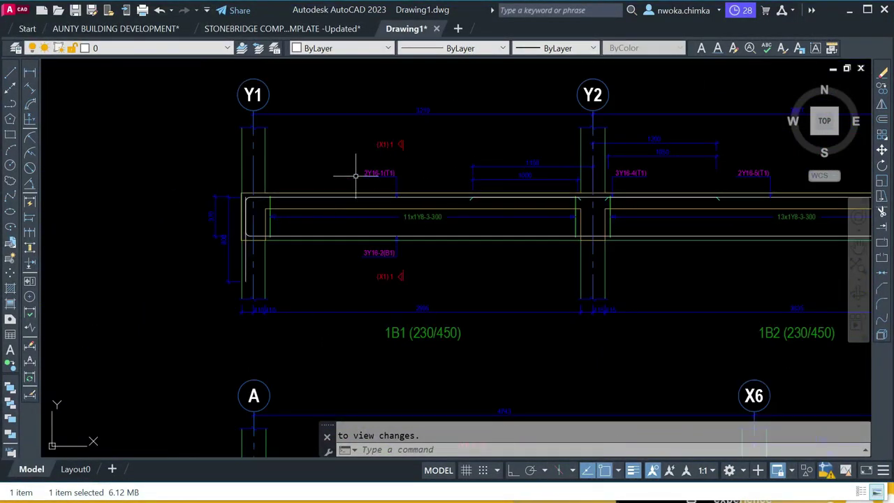
scroll(435, 151, down, 2)
middle_drag(435, 152, 349, 190)
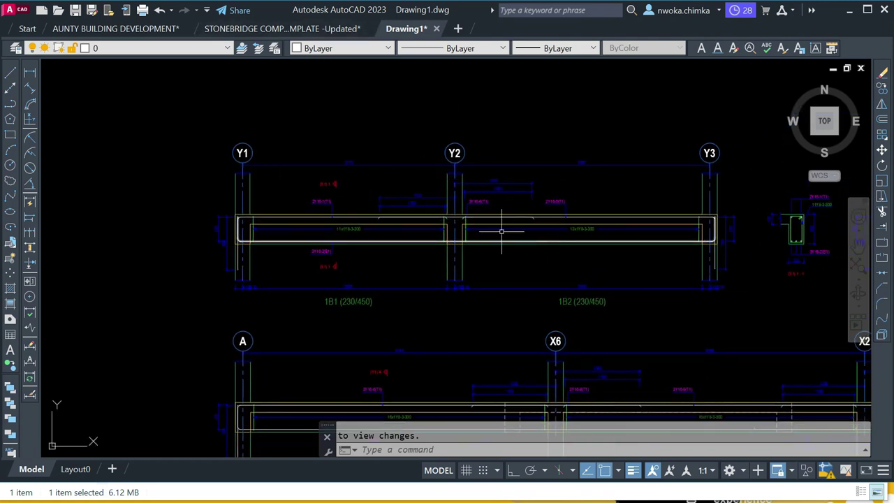
scroll(480, 201, up, 2)
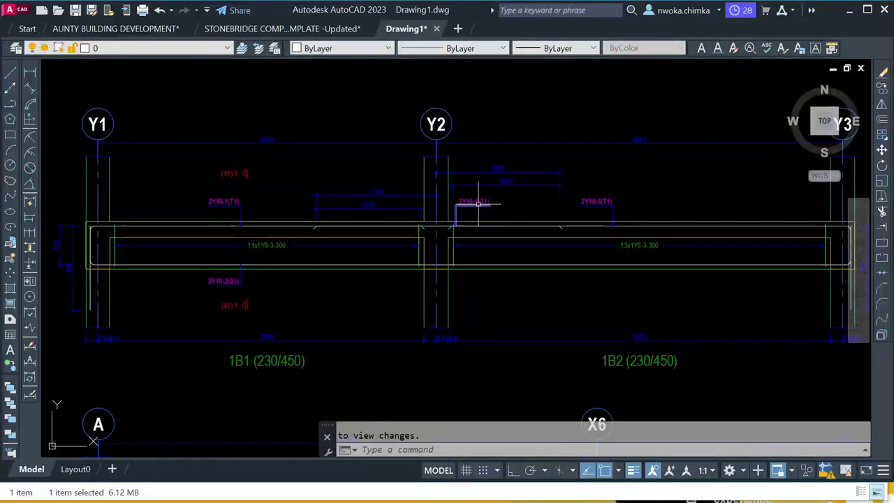
scroll(511, 227, down, 2)
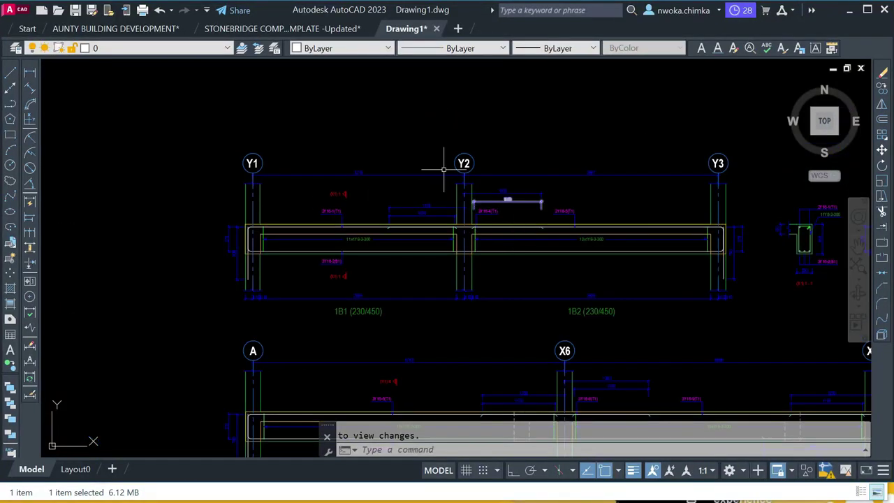
click(294, 29)
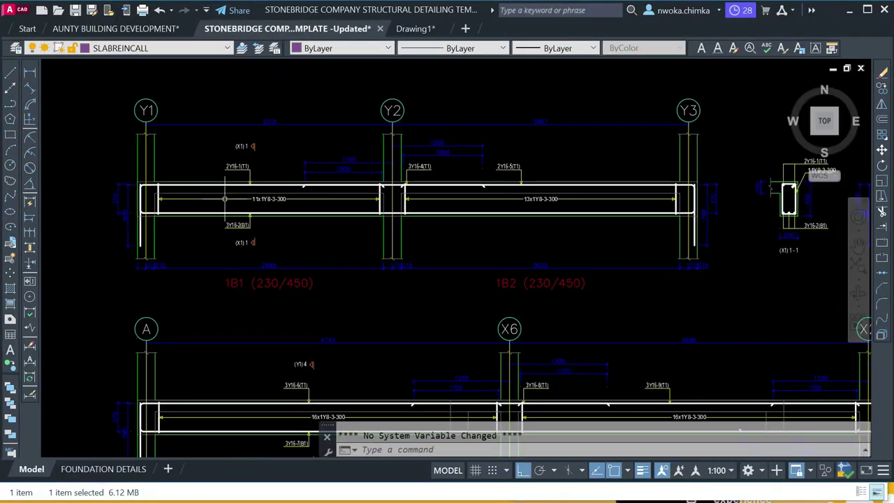
Open the template's FOUNDATION DETAILS layout and examine its sheet.
click(98, 469)
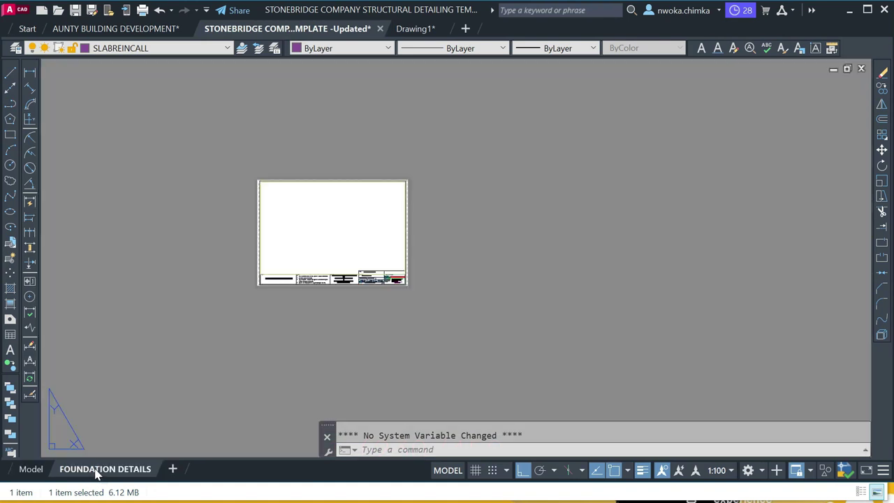
scroll(342, 183, up, 9)
middle_drag(218, 233, 244, 237)
scroll(245, 238, down, 8)
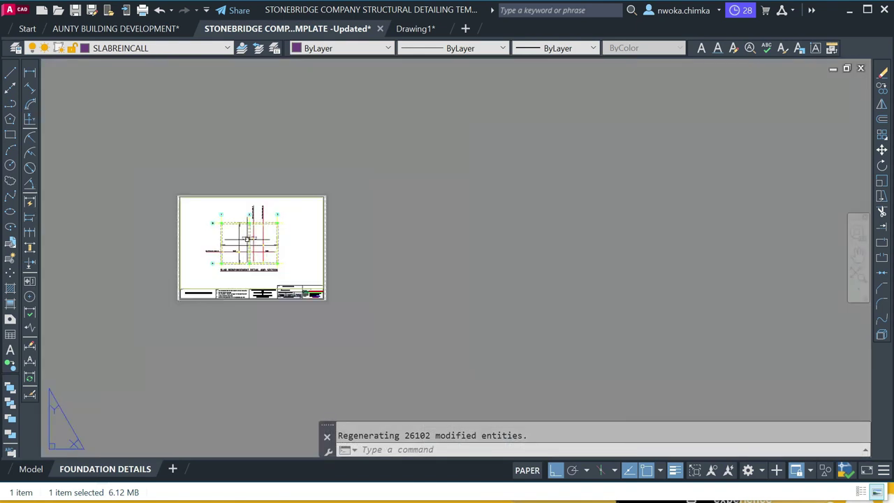
Reframe the layout's viewport on the pasted beam details, with beams 1B1 and 1B2 at the top, and return to paper space.
scroll(268, 237, up, 2)
double_click(299, 200)
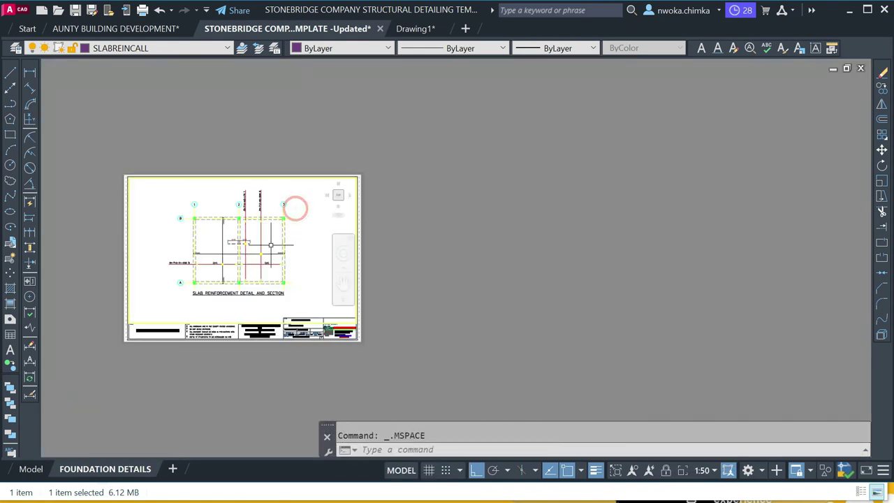
scroll(243, 238, down, 6)
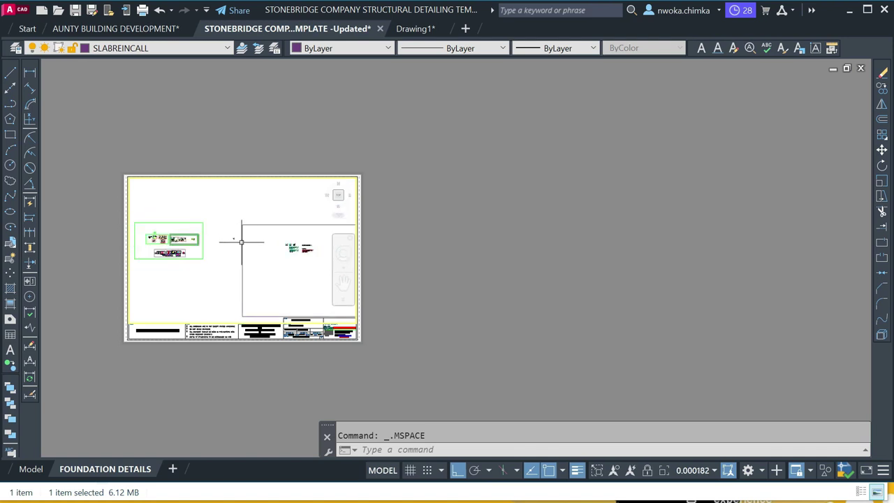
scroll(295, 244, up, 12)
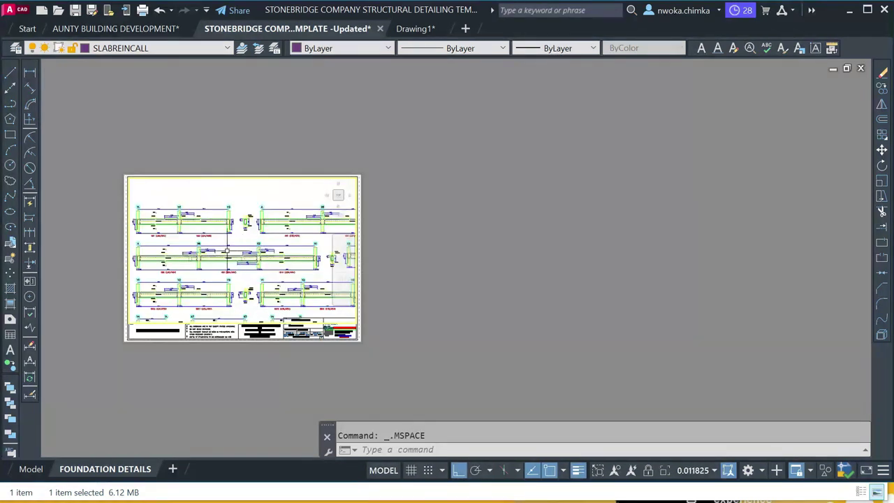
middle_drag(153, 222, 221, 231)
scroll(203, 237, up, 2)
scroll(238, 244, down, 1)
scroll(239, 243, down, 4)
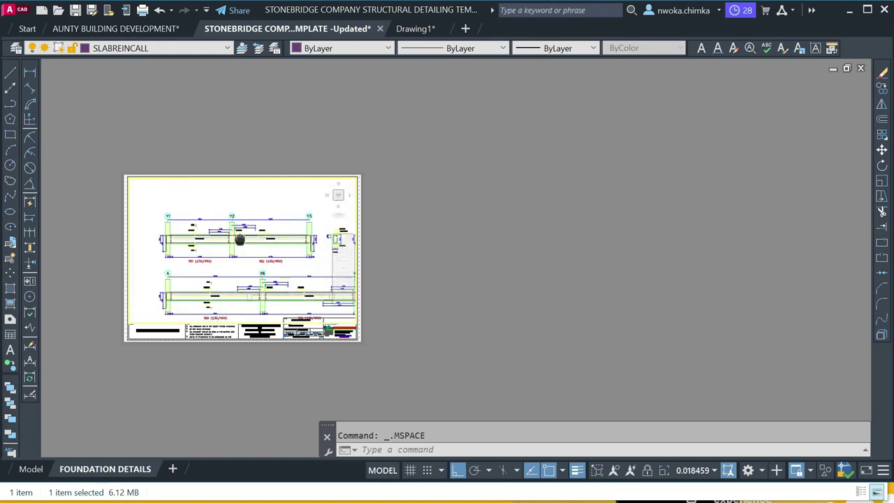
double_click(411, 188)
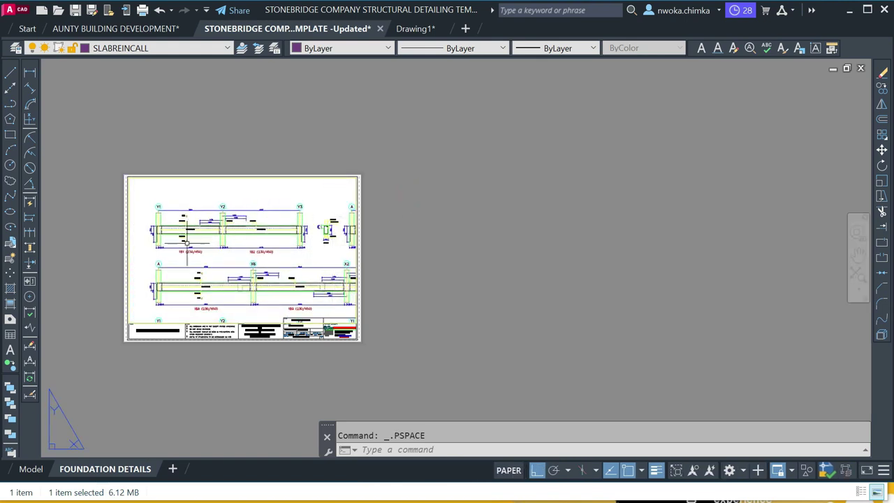
Compare beam 1B1's presentation on the FOUNDATION DETAILS layout with the original beam details in Drawing1.
scroll(210, 230, up, 8)
middle_drag(276, 217, 292, 254)
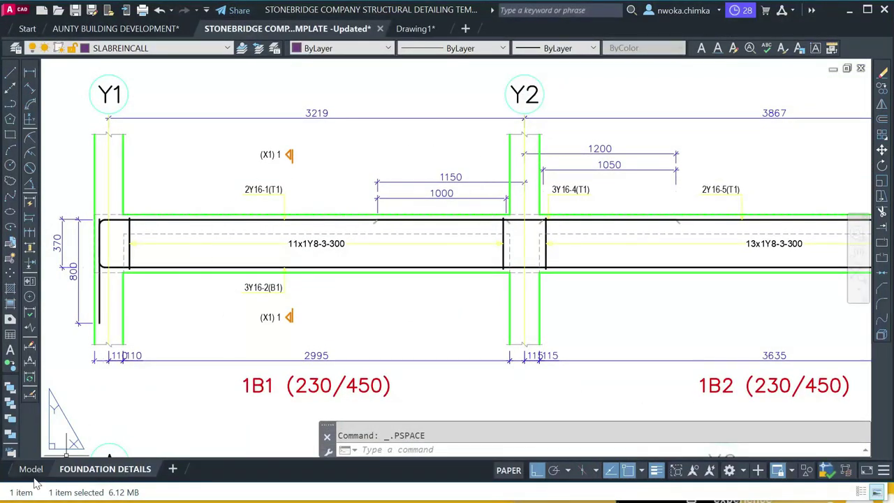
click(30, 470)
click(422, 32)
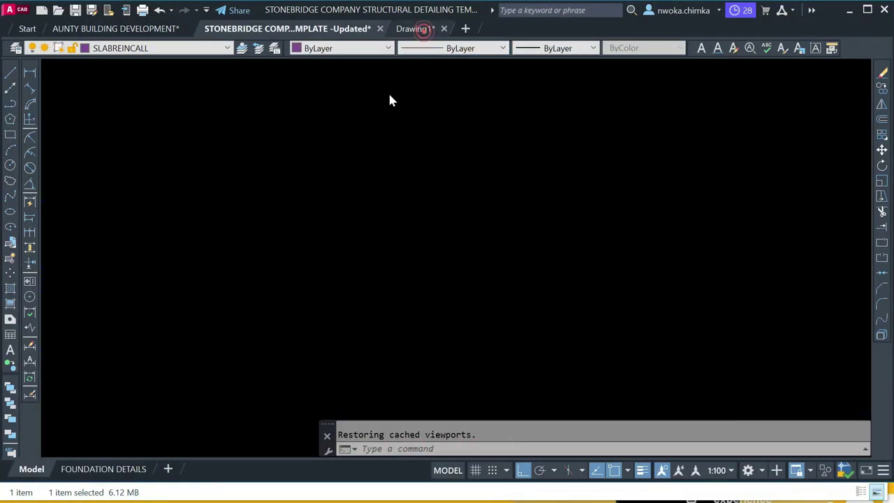
scroll(422, 203, up, 5)
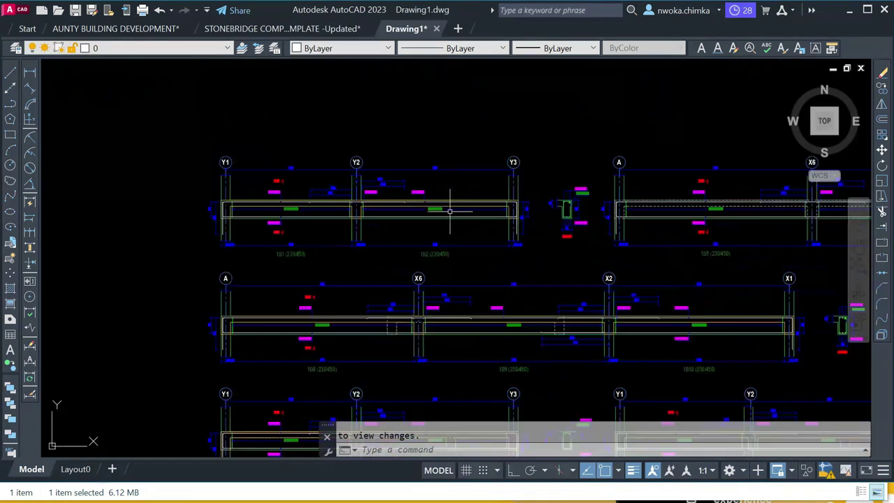
scroll(362, 188, down, 5)
scroll(754, 243, up, 3)
scroll(456, 190, down, 1)
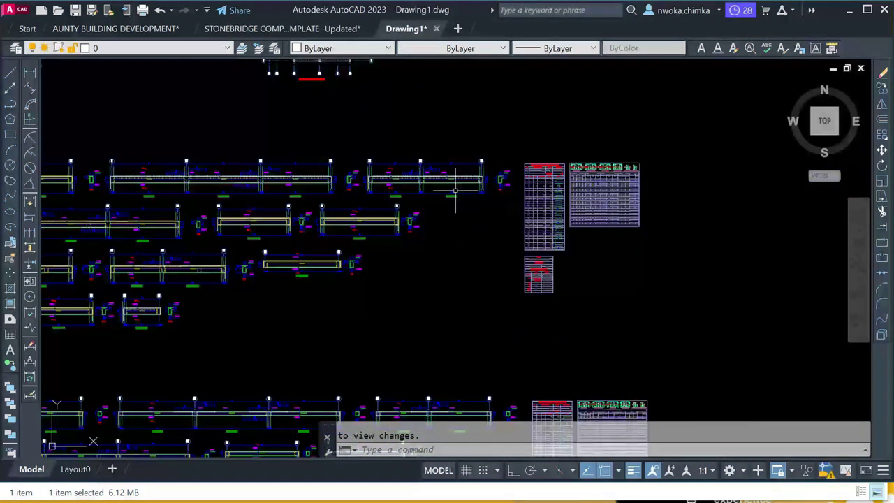
Examine the sample column longitudinal details and sections in the template's model space.
click(279, 28)
scroll(410, 201, down, 5)
middle_drag(451, 204, 370, 203)
scroll(412, 202, down, 5)
middle_drag(337, 162, 333, 236)
scroll(223, 175, up, 5)
scroll(260, 182, down, 3)
scroll(559, 210, down, 2)
scroll(315, 210, down, 2)
middle_drag(202, 221, 583, 247)
mouse_move(219, 223)
middle_down()
mouse_move(425, 238)
mouse_move(583, 283)
middle_up()
middle_drag(82, 182, 587, 206)
scroll(407, 169, up, 2)
scroll(768, 262, up, 2)
scroll(728, 250, up, 1)
middle_drag(728, 251, 546, 244)
scroll(428, 196, up, 4)
middle_drag(401, 218, 383, 221)
scroll(383, 221, down, 4)
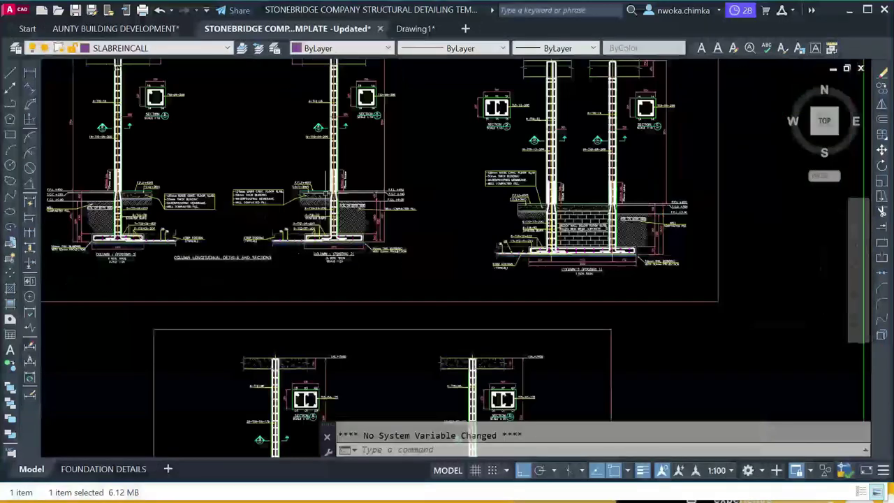
scroll(649, 259, down, 8)
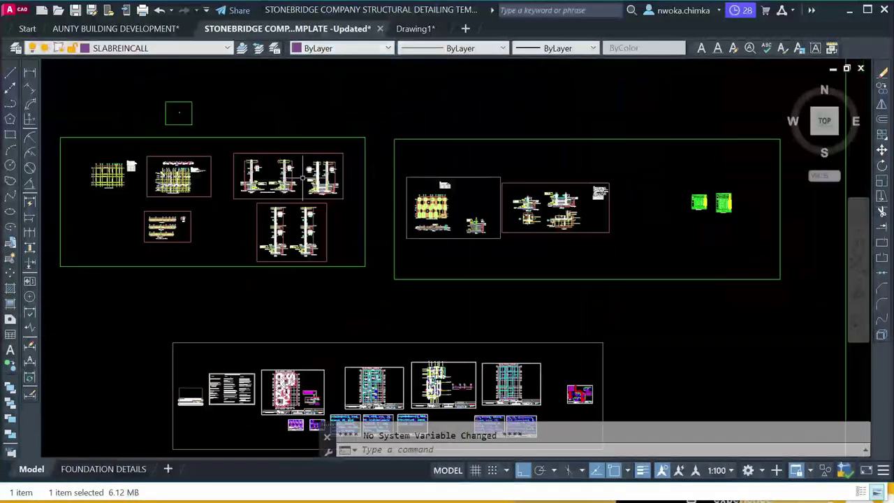
middle_drag(649, 259, 367, 214)
Examine the rows of original column elevations and their cross-sections in Drawing1.
click(412, 29)
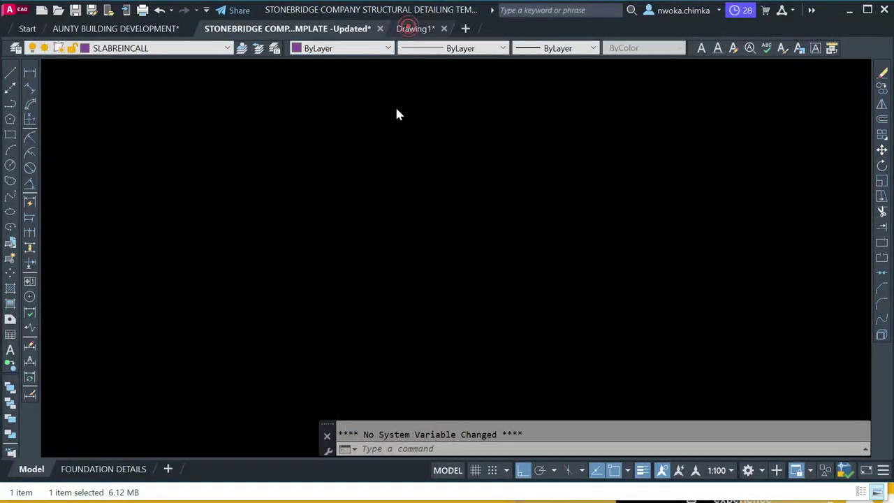
scroll(689, 308, down, 3)
scroll(689, 308, up, 10)
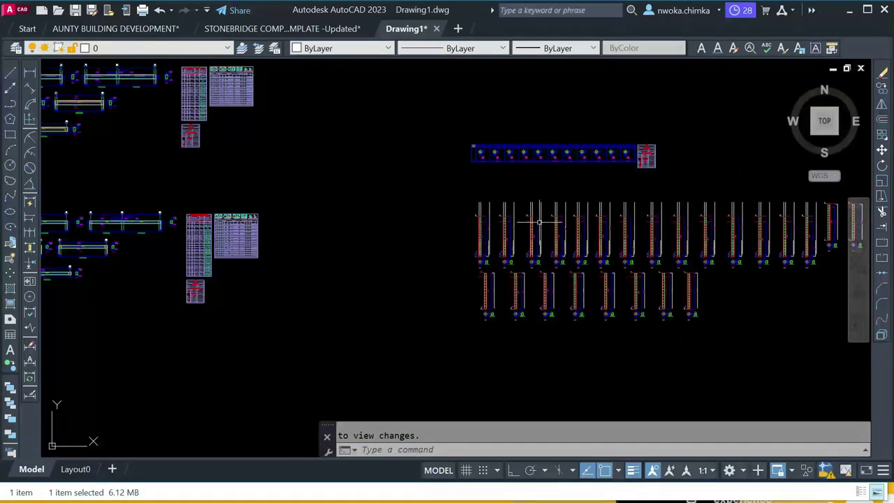
middle_drag(587, 306, 472, 303)
middle_drag(428, 219, 440, 346)
scroll(441, 218, down, 2)
scroll(443, 108, down, 2)
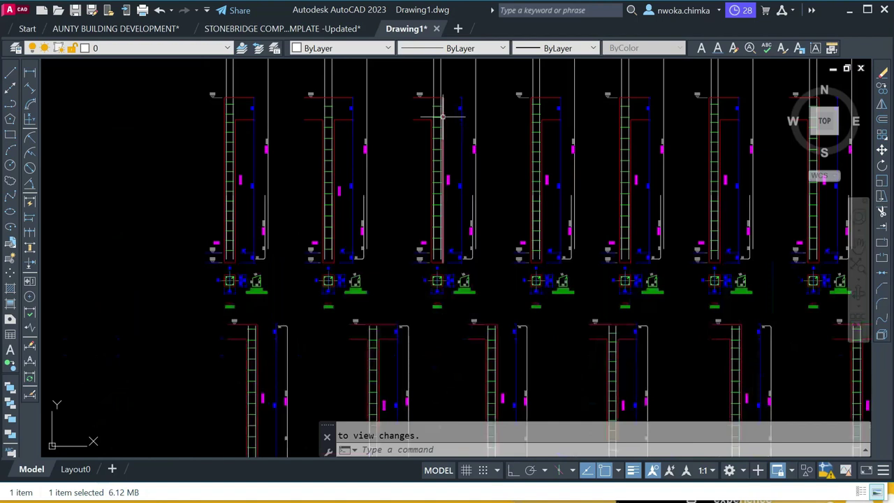
Inspect the lap, kicker and stair notes at ground-floor level of a sample column detail in the template.
click(295, 30)
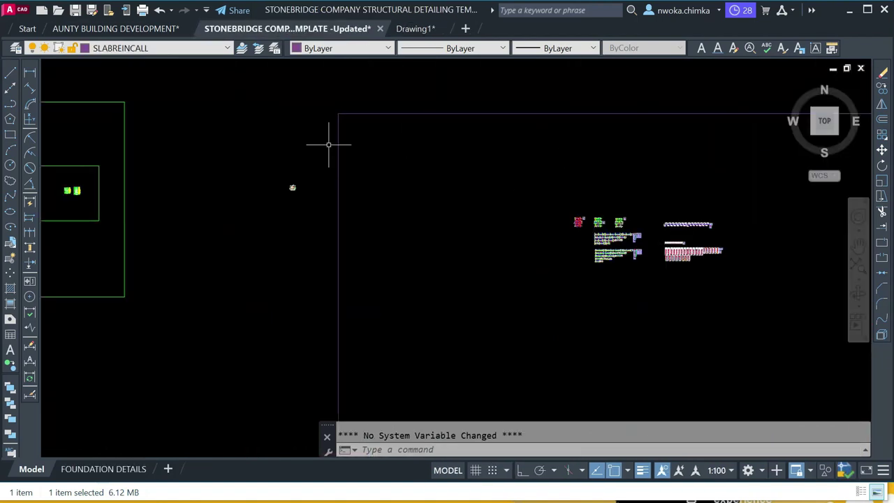
scroll(405, 216, up, 8)
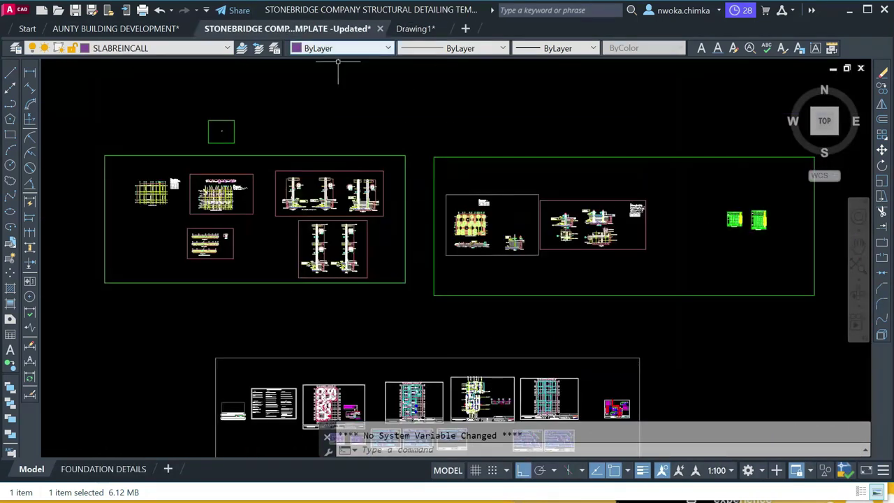
scroll(321, 264, up, 10)
scroll(283, 311, up, 4)
scroll(387, 345, down, 4)
middle_drag(391, 157, 391, 244)
scroll(389, 244, up, 2)
scroll(389, 249, down, 5)
scroll(353, 243, up, 6)
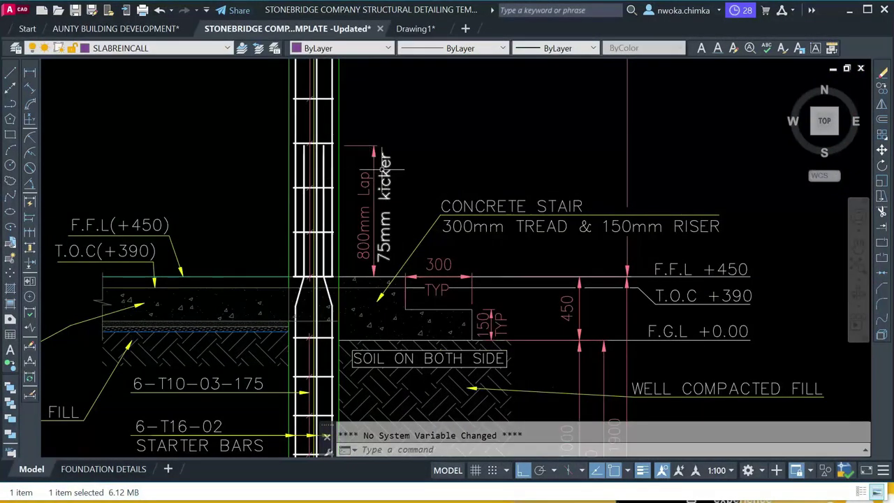
middle_drag(322, 181, 332, 288)
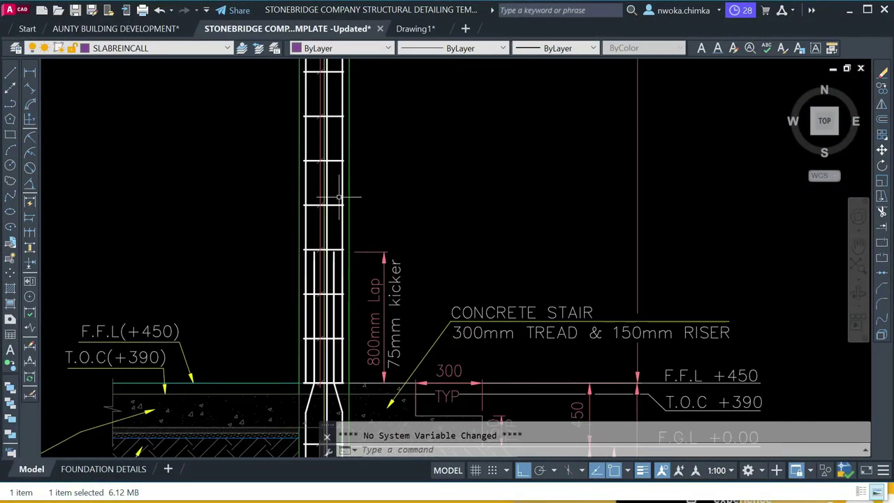
scroll(336, 128, down, 2)
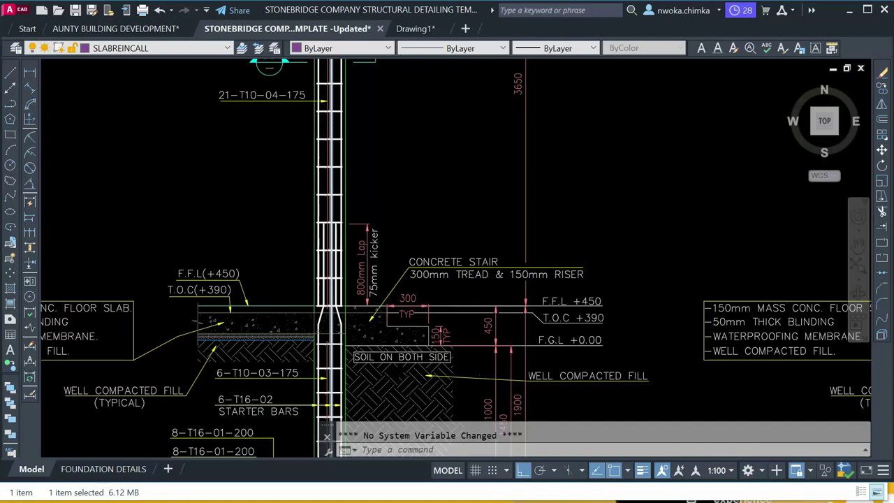
Inspect the bar lap and slab junction at the LVL.+4100 level of the template's sample column.
scroll(350, 146, down, 5)
middle_drag(342, 133, 321, 256)
middle_drag(327, 192, 326, 277)
scroll(328, 266, up, 6)
middle_drag(336, 174, 340, 248)
scroll(340, 248, down, 2)
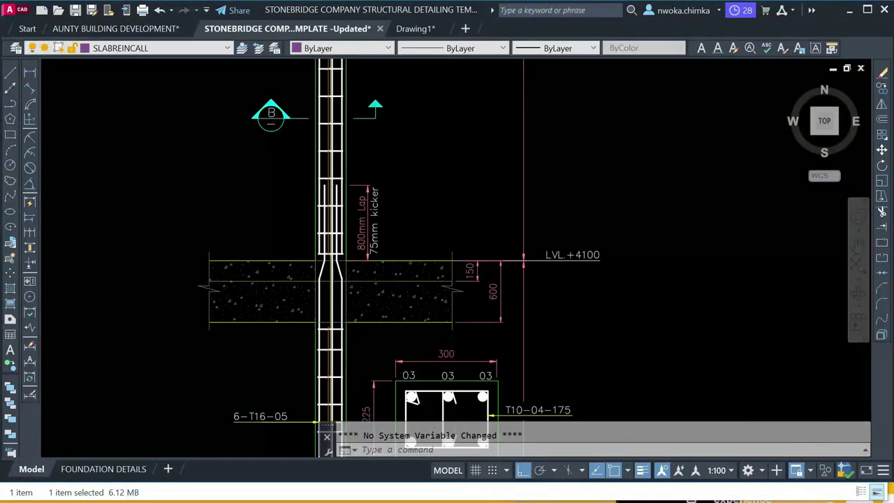
scroll(343, 302, down, 2)
middle_drag(454, 261, 447, 300)
Examine the footings and column labels on the template's sample foundation layout plan.
scroll(437, 220, down, 5)
scroll(510, 227, down, 2)
middle_drag(560, 230, 335, 232)
scroll(321, 224, up, 2)
scroll(377, 205, up, 3)
scroll(333, 183, up, 4)
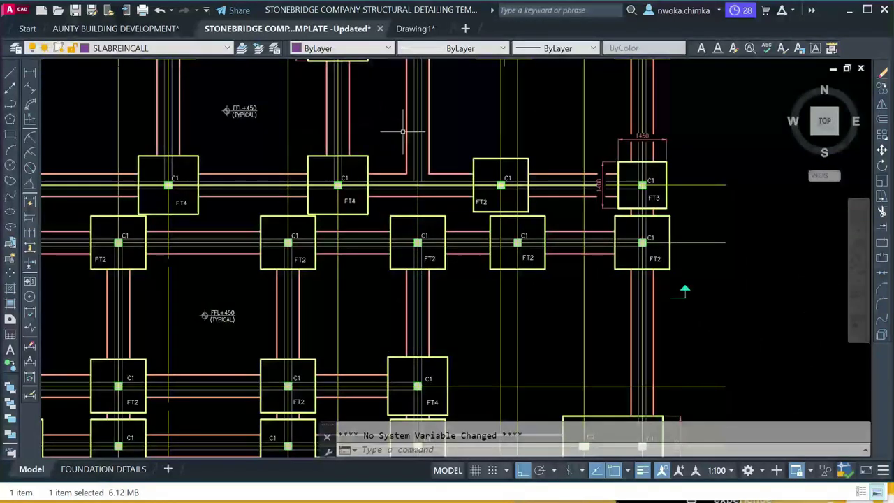
scroll(331, 179, down, 1)
scroll(302, 164, down, 2)
Examine the footing labels and dimensions around F4, F12 and F11 on Drawing1's foundation plan.
click(415, 27)
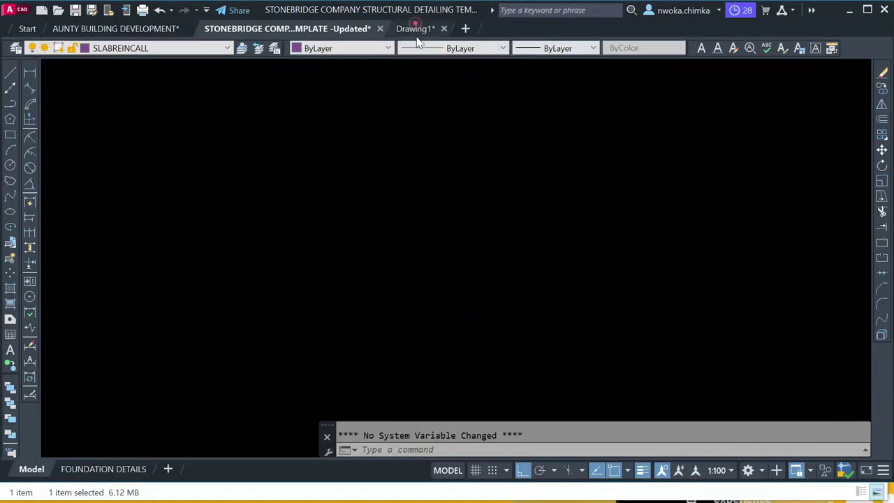
scroll(402, 243, down, 2)
scroll(401, 240, down, 3)
middle_drag(220, 185, 412, 202)
scroll(411, 195, up, 5)
scroll(284, 136, up, 3)
scroll(222, 130, up, 2)
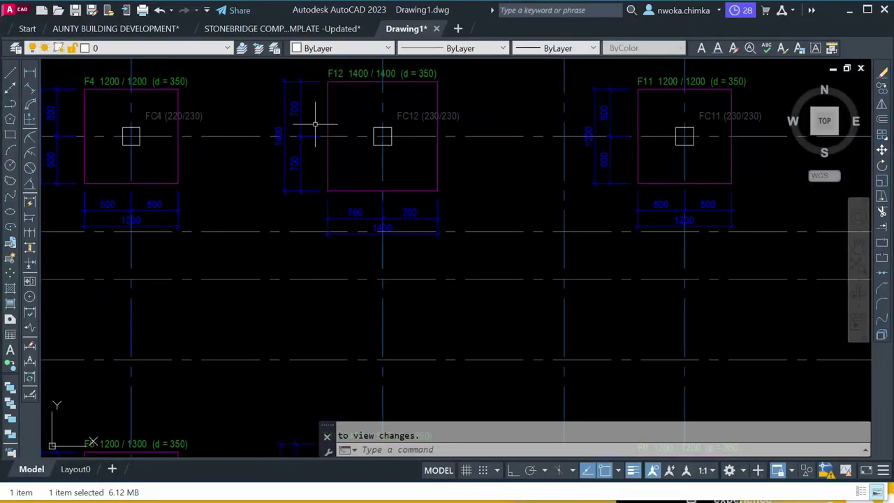
Return to the template and review the pasted duplex floor plans and beam details against the sample drawings.
click(292, 28)
scroll(289, 188, down, 5)
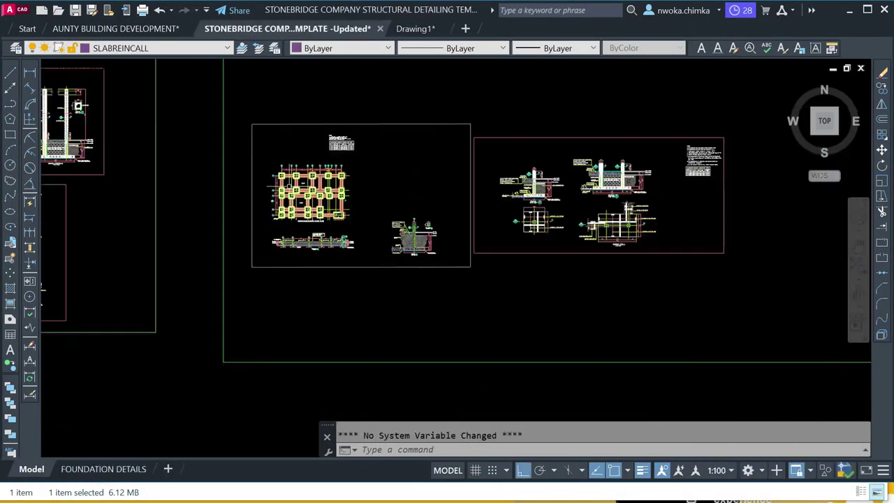
scroll(466, 229, down, 1)
middle_drag(626, 289, 379, 217)
scroll(384, 214, down, 1)
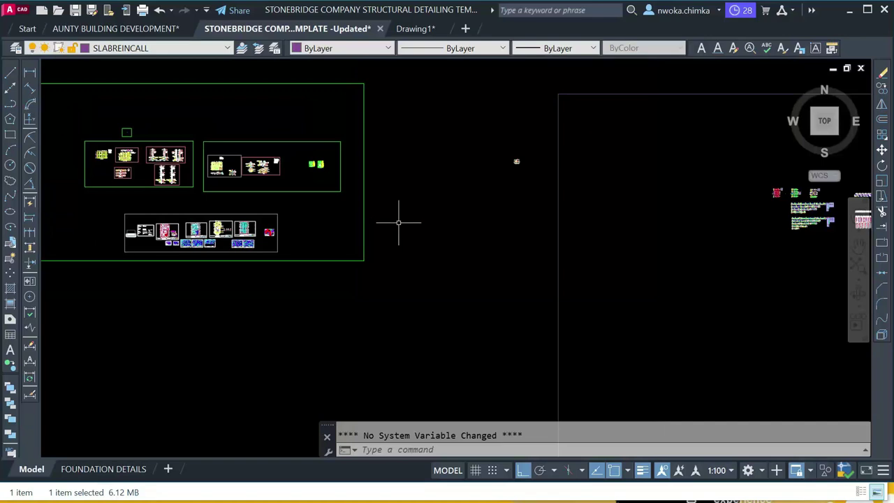
middle_drag(653, 275, 440, 261)
scroll(610, 207, up, 4)
middle_drag(622, 216, 402, 295)
scroll(269, 80, up, 6)
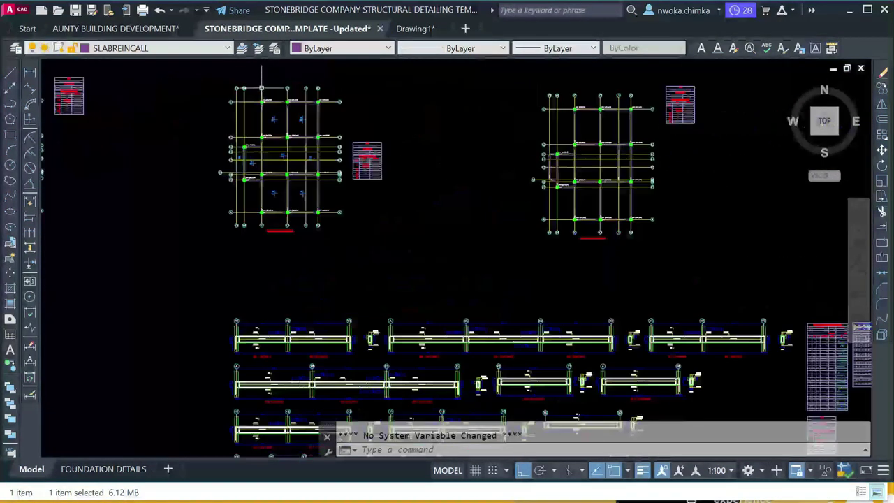
scroll(344, 101, down, 4)
scroll(346, 157, down, 4)
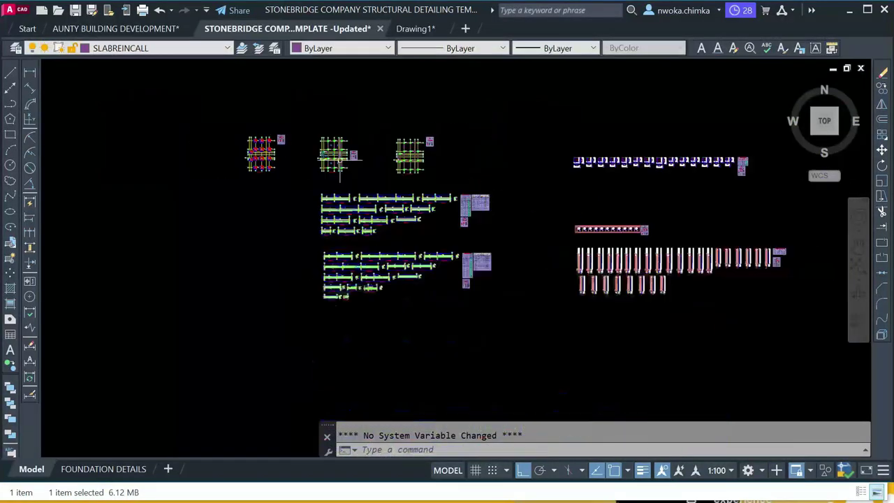
scroll(608, 170, up, 3)
scroll(537, 165, down, 8)
scroll(598, 257, up, 8)
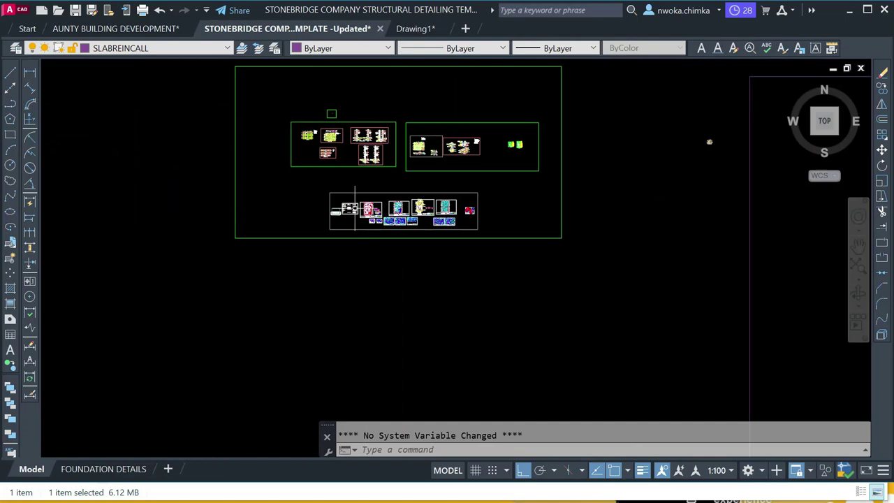
Review the template's sample STRUCTURAL DRAWINGS cover sheet, general notes sheet and adjoining drawing sheet.
scroll(308, 189, up, 6)
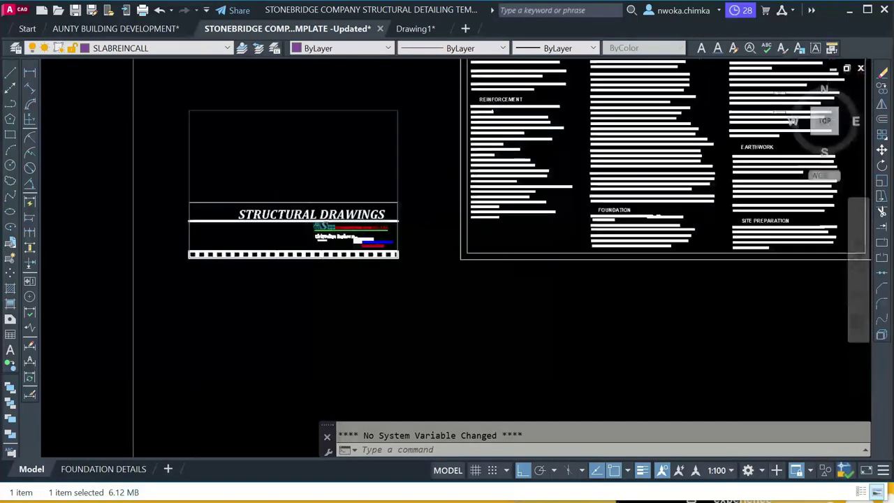
scroll(281, 222, down, 3)
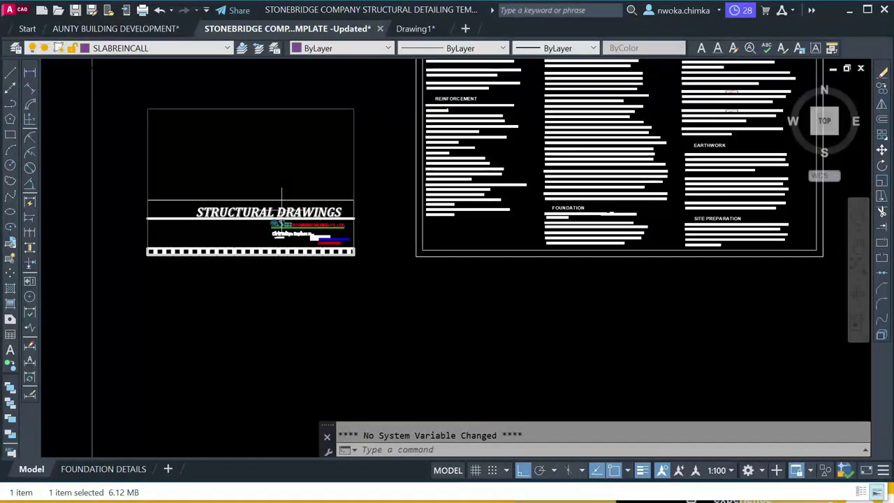
middle_drag(499, 187, 384, 214)
middle_drag(556, 179, 306, 180)
scroll(343, 289, up, 7)
scroll(265, 180, up, 2)
scroll(331, 196, down, 2)
Inspect the original footing reinforcement details, starting with F12 and F2, in Drawing1.
click(416, 29)
scroll(507, 171, down, 3)
scroll(508, 171, down, 8)
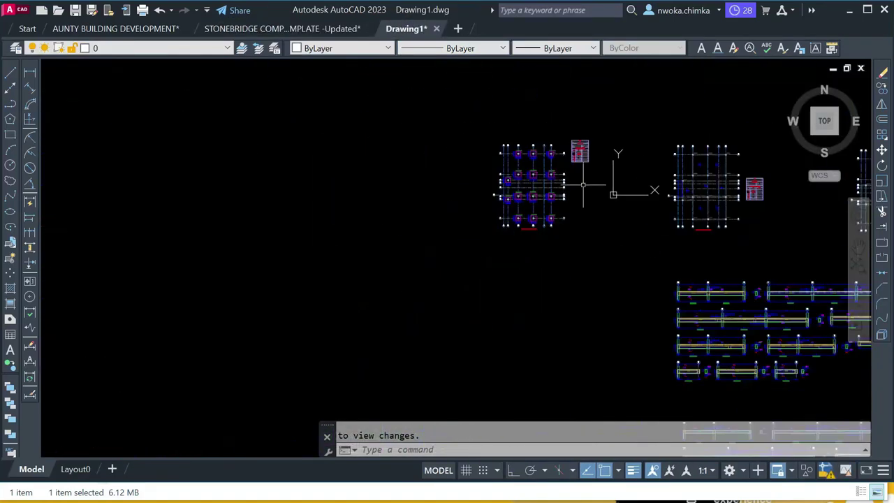
scroll(335, 233, up, 8)
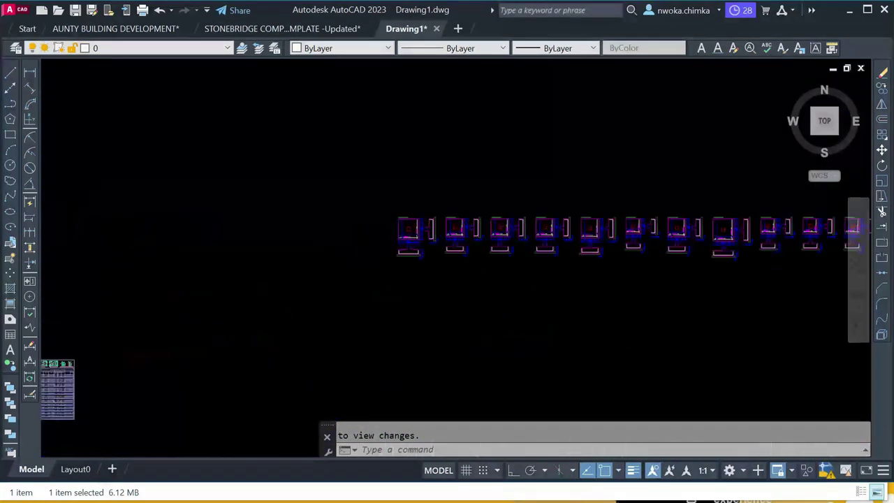
scroll(375, 170, down, 1)
middle_drag(447, 170, 462, 225)
Examine the sample BEAM 1 and BEAM 2 (225x450) details on the template's beam sheets.
click(287, 29)
scroll(293, 172, down, 3)
scroll(409, 192, up, 2)
scroll(365, 206, down, 2)
scroll(565, 179, up, 3)
scroll(322, 171, up, 6)
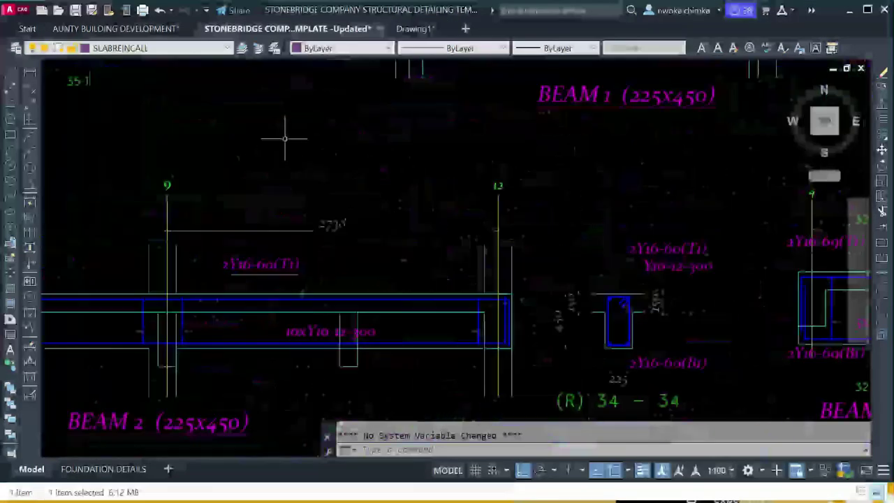
scroll(288, 260, down, 4)
scroll(397, 259, down, 5)
Examine the sample slab reinforcement plan and its section on the template's framed sheet.
middle_drag(551, 198, 301, 346)
middle_drag(550, 300, 120, 239)
scroll(165, 208, up, 4)
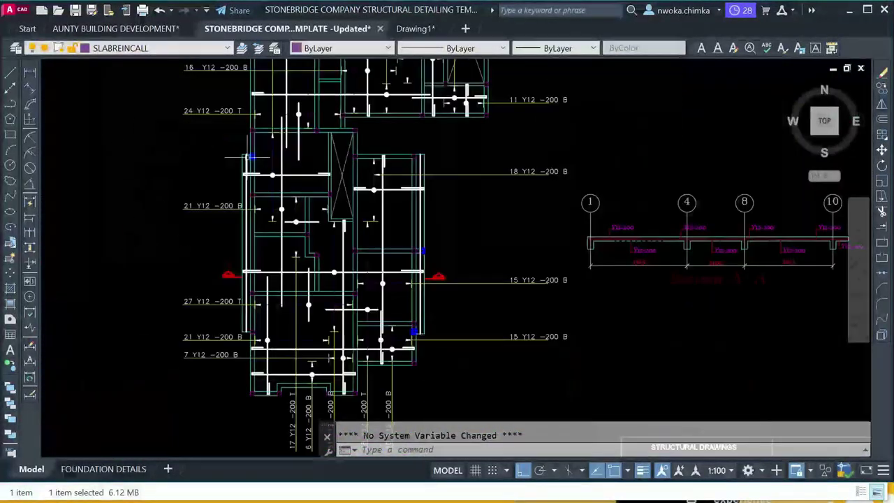
scroll(259, 221, down, 6)
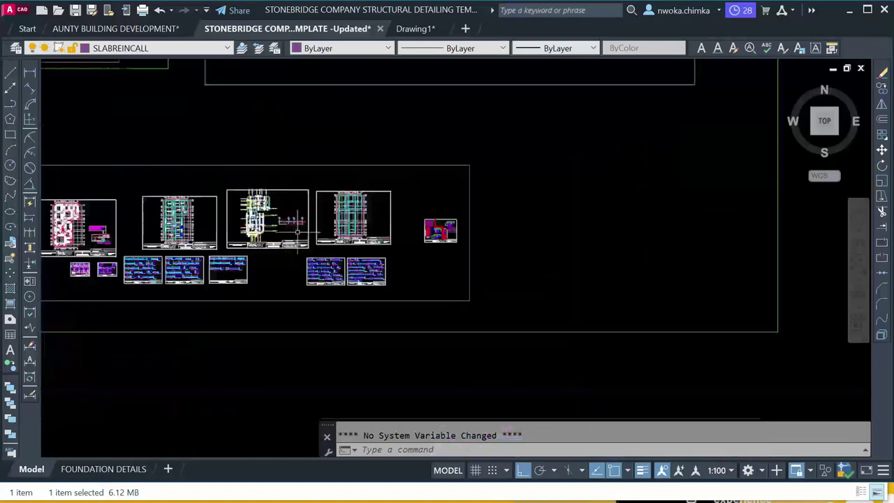
scroll(447, 228, up, 2)
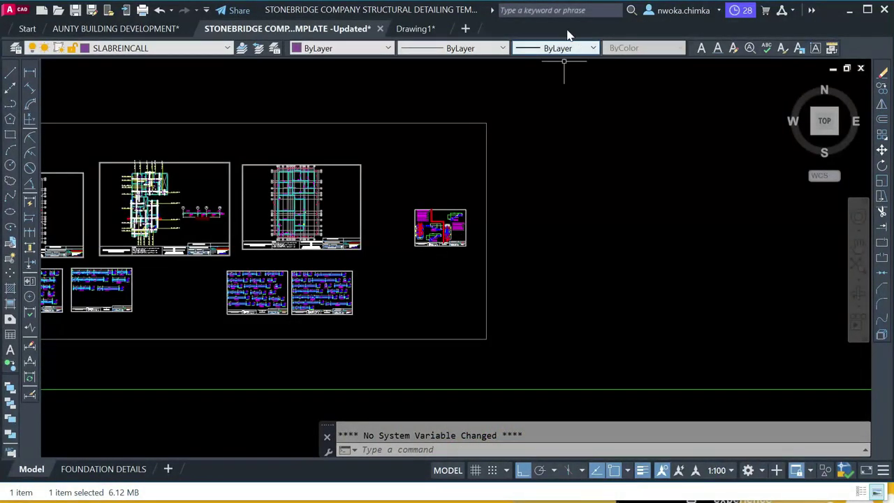
Compare Drawing1's F12 and F2 footing details with the framed sample sheets in the template.
click(419, 29)
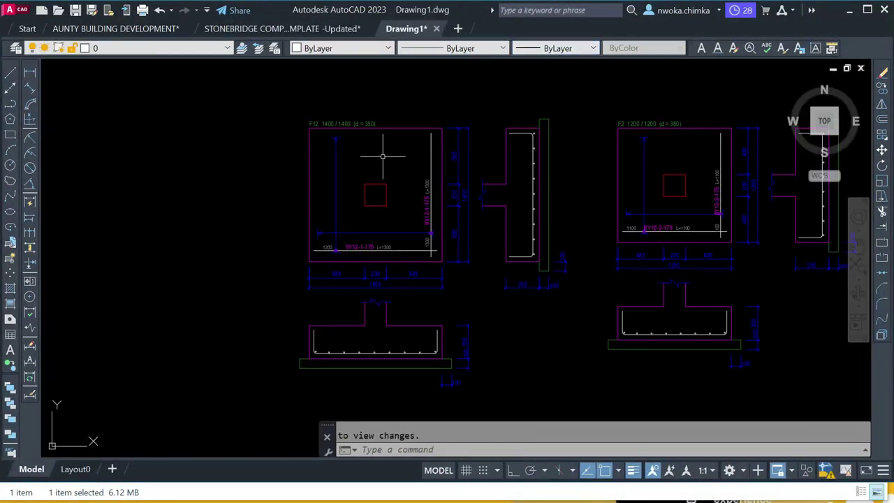
click(286, 28)
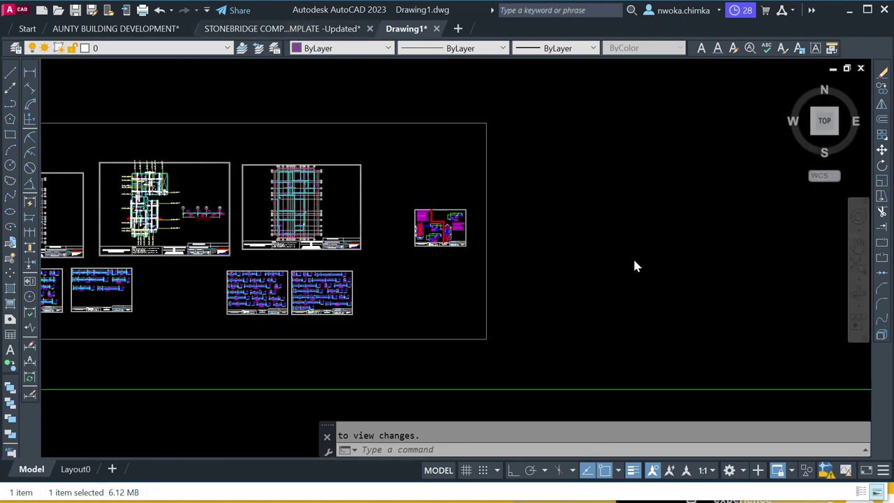
scroll(727, 212, down, 4)
scroll(556, 234, up, 8)
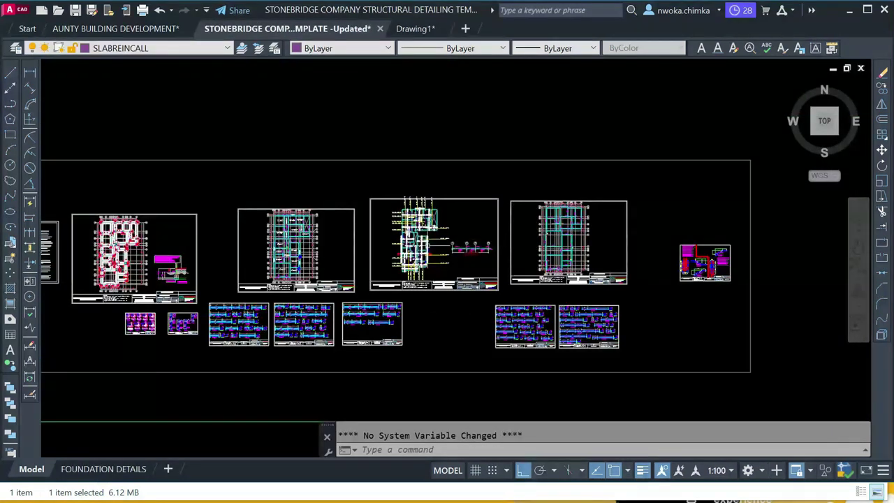
scroll(437, 237, up, 3)
scroll(482, 222, down, 10)
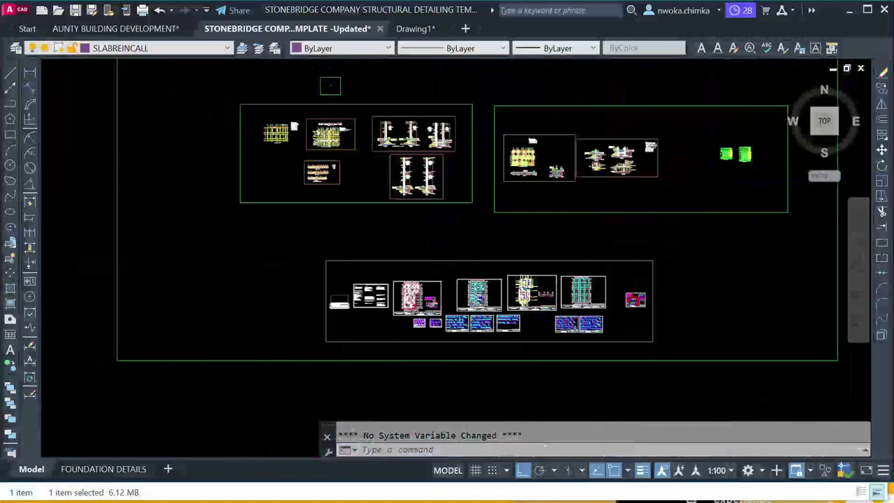
Examine the template's SLAB REINFORCEMENT DETAIL AND SECTION plan, Section A and notes among the sample drawings.
scroll(482, 222, up, 10)
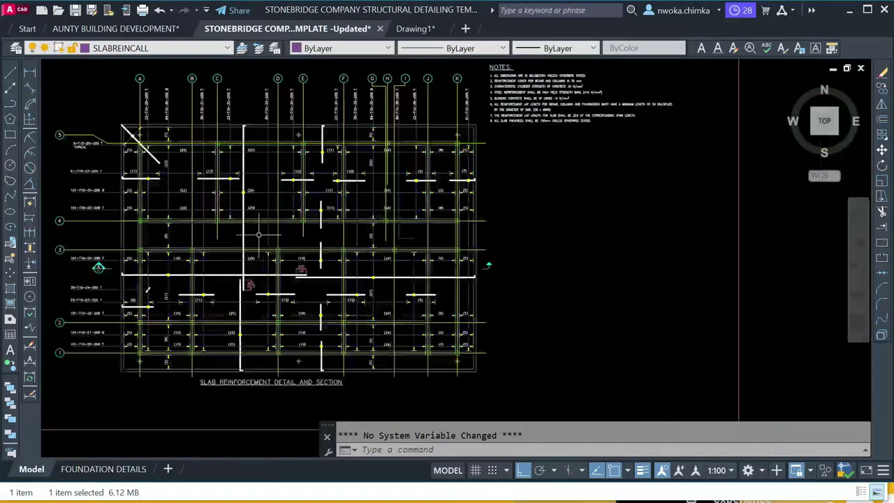
scroll(229, 194, down, 5)
scroll(237, 195, up, 7)
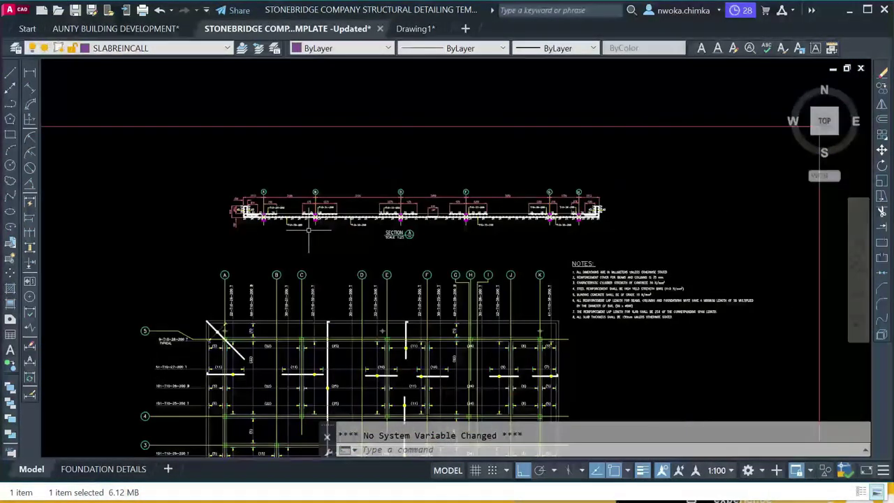
scroll(269, 183, up, 2)
scroll(295, 188, down, 5)
middle_drag(556, 241, 524, 245)
scroll(391, 181, down, 5)
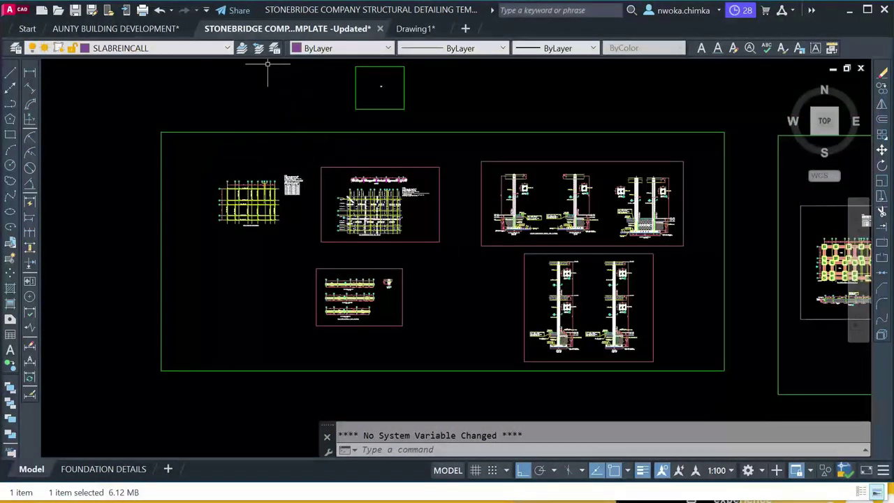
scroll(550, 197, down, 5)
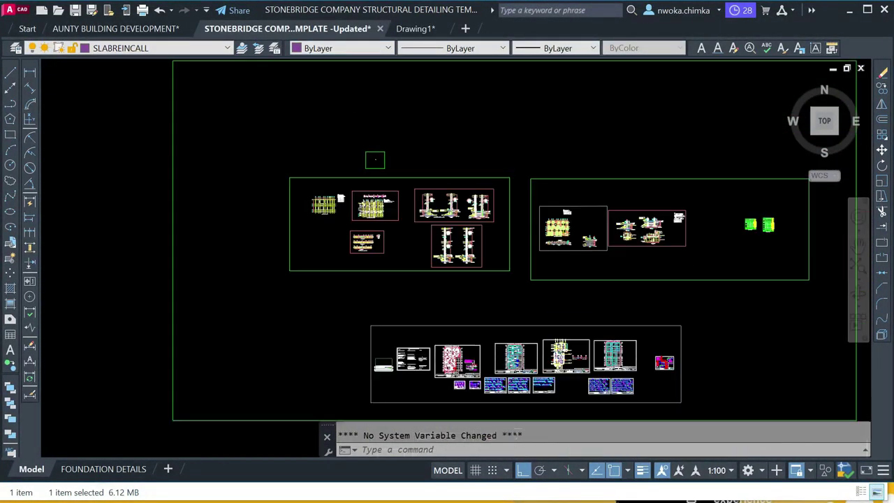
Examine the title block of the template's blank framed sheet in model space.
middle_drag(612, 215, 396, 227)
scroll(131, 165, up, 10)
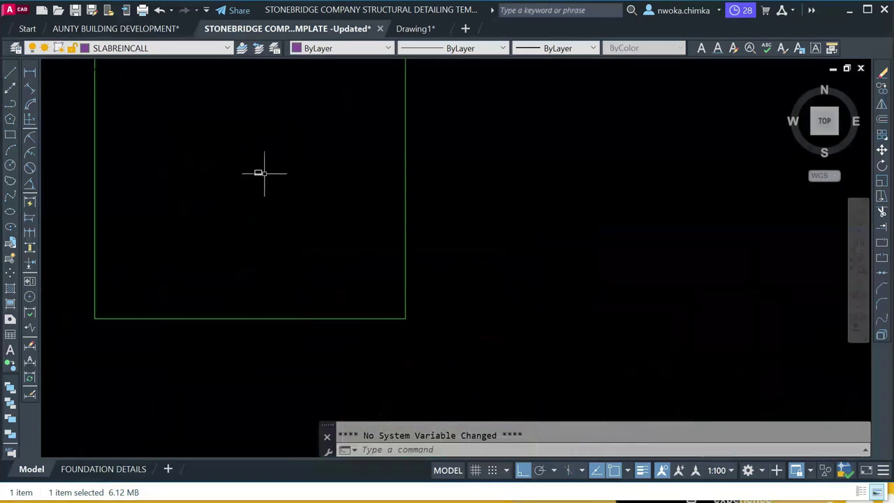
scroll(272, 168, up, 8)
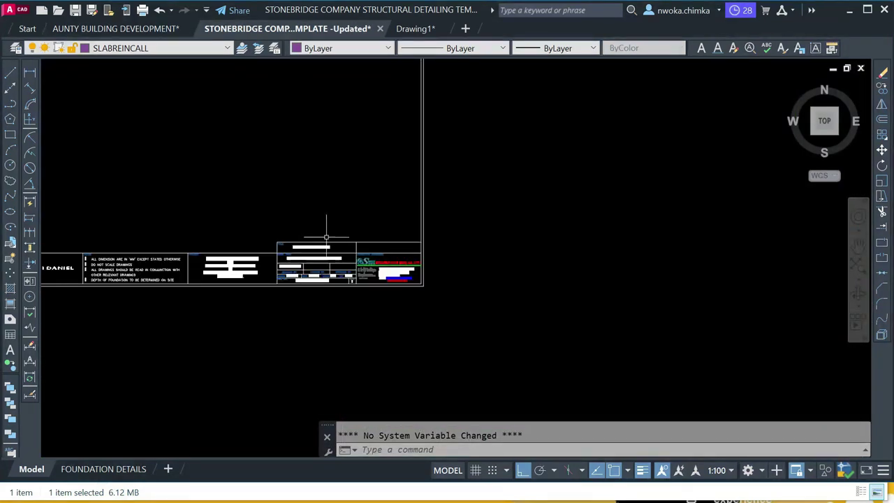
scroll(293, 206, up, 4)
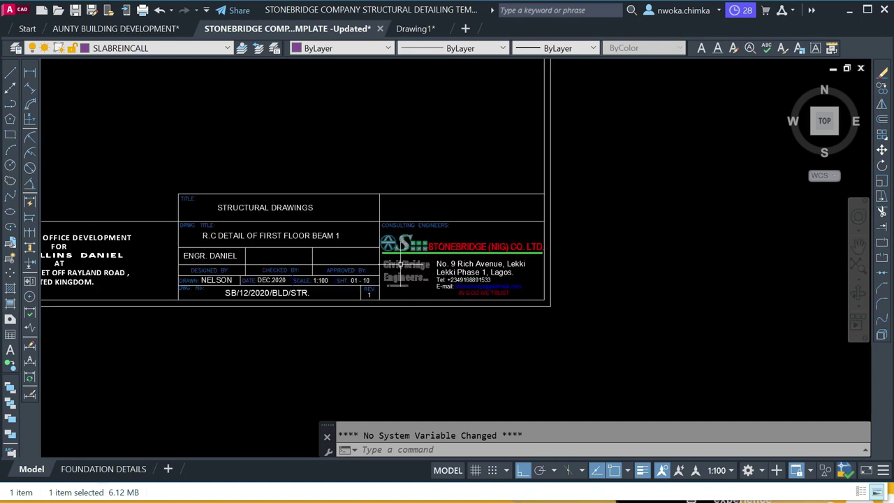
scroll(412, 280, down, 8)
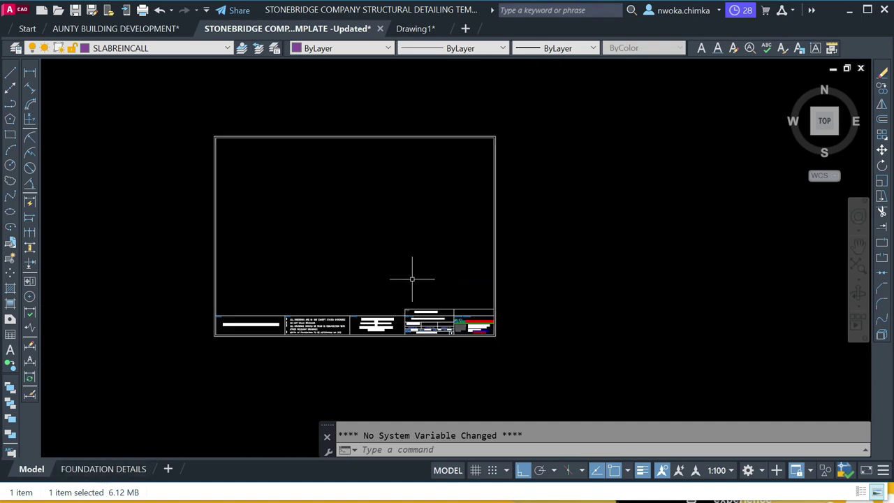
Examine the client, notes, project, drawing title and consulting engineers' fields of the title block on the FOUNDATION DETAILS layout.
click(104, 469)
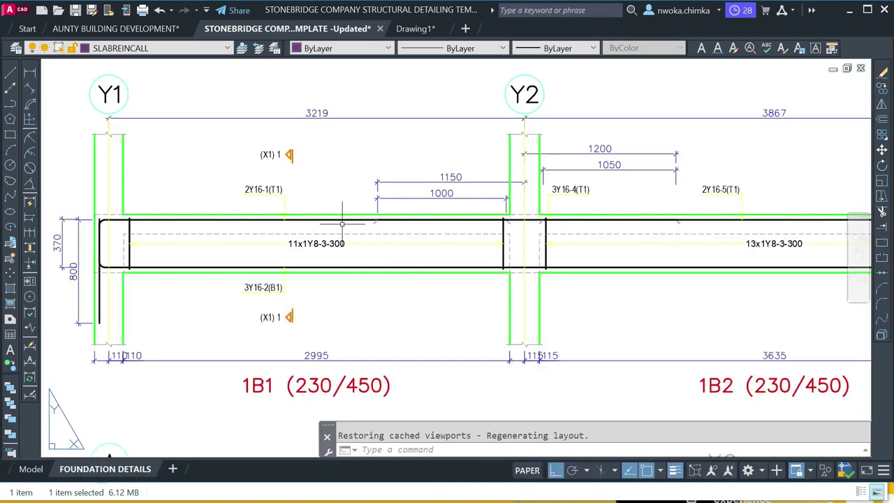
scroll(484, 328, up, 8)
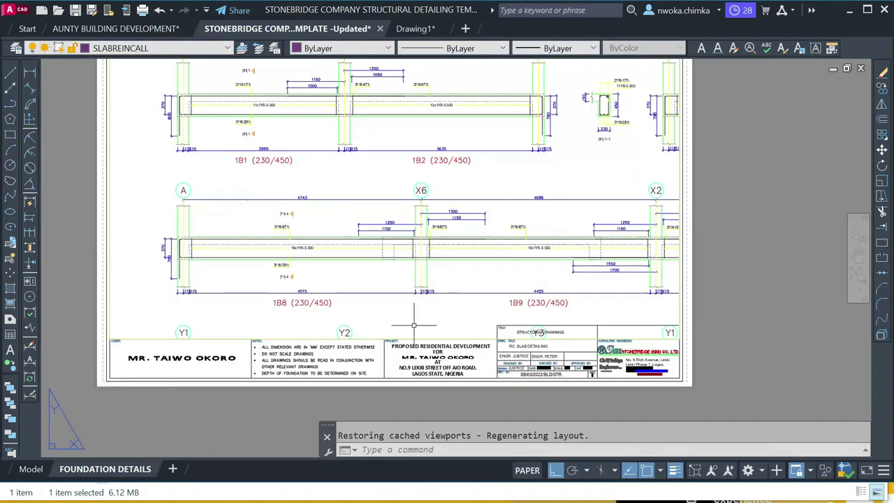
scroll(518, 298, up, 3)
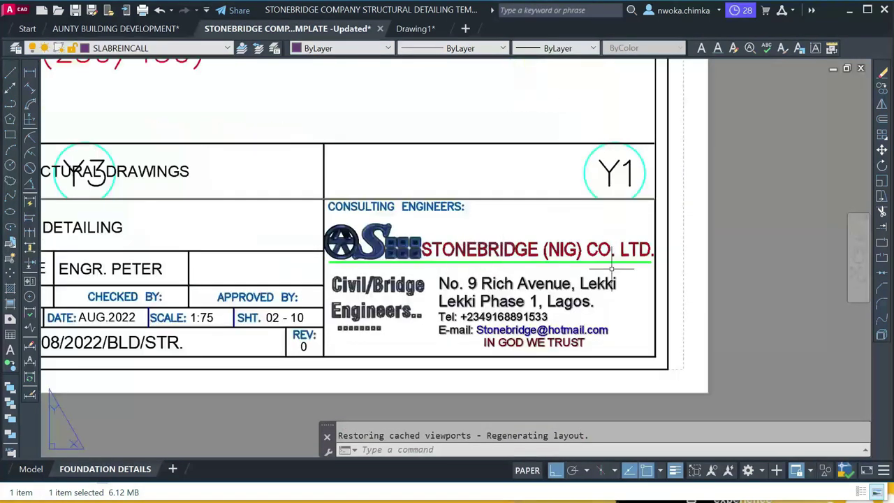
scroll(580, 255, down, 6)
scroll(326, 216, up, 8)
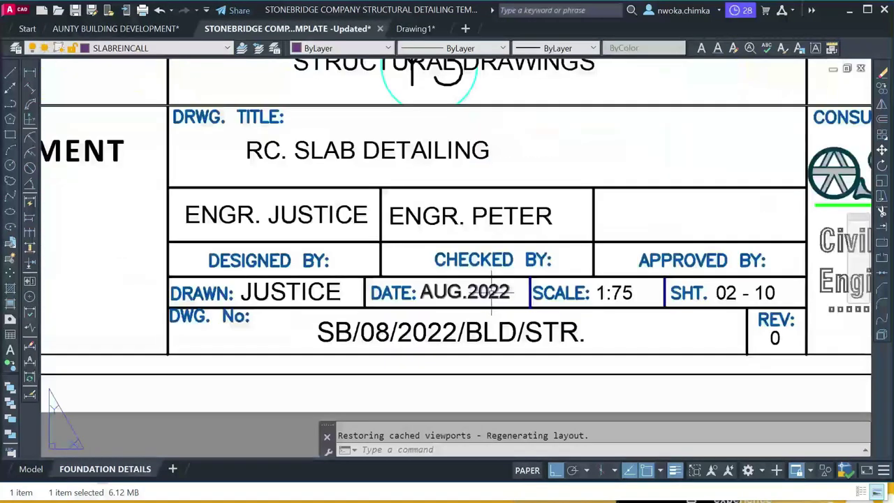
scroll(607, 317, down, 4)
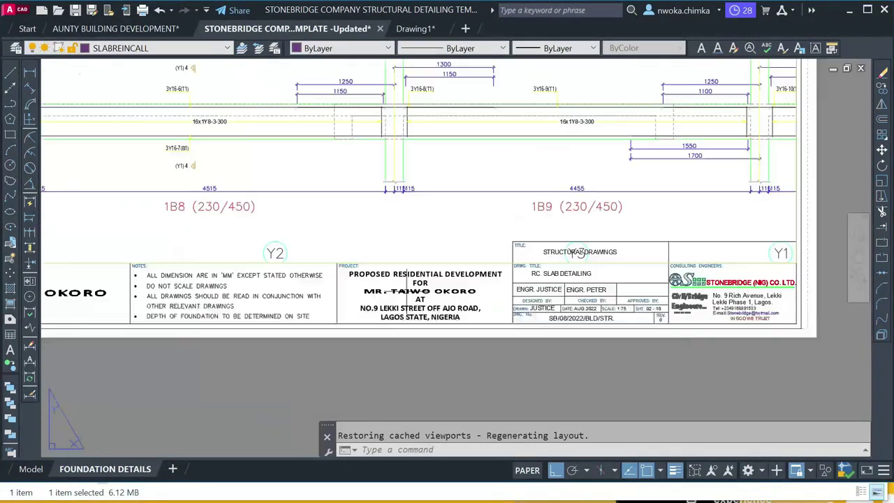
scroll(213, 262, up, 2)
middle_drag(213, 262, 397, 245)
scroll(286, 294, down, 2)
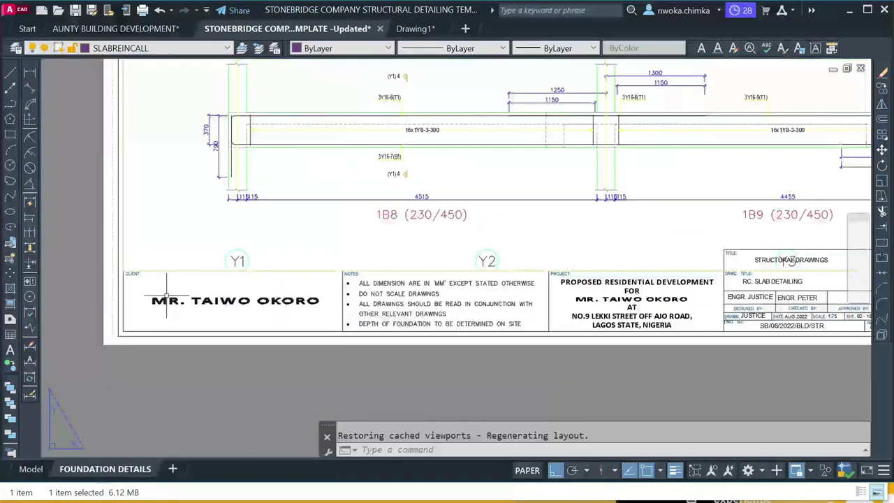
scroll(167, 297, up, 2)
scroll(102, 273, down, 2)
scroll(544, 265, up, 2)
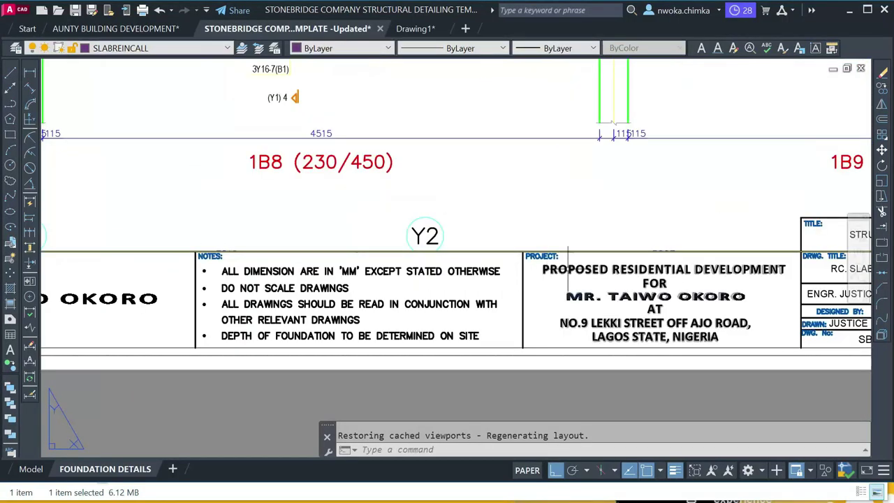
scroll(293, 187, down, 8)
Return to the template's model space and look over the imported slab plans, beam elevations and column details.
click(414, 28)
click(293, 29)
click(32, 469)
scroll(407, 265, down, 5)
scroll(481, 295, up, 5)
scroll(479, 284, down, 3)
scroll(480, 283, down, 1)
middle_drag(573, 291, 277, 204)
scroll(185, 179, down, 2)
middle_drag(674, 225, 311, 211)
scroll(310, 210, up, 8)
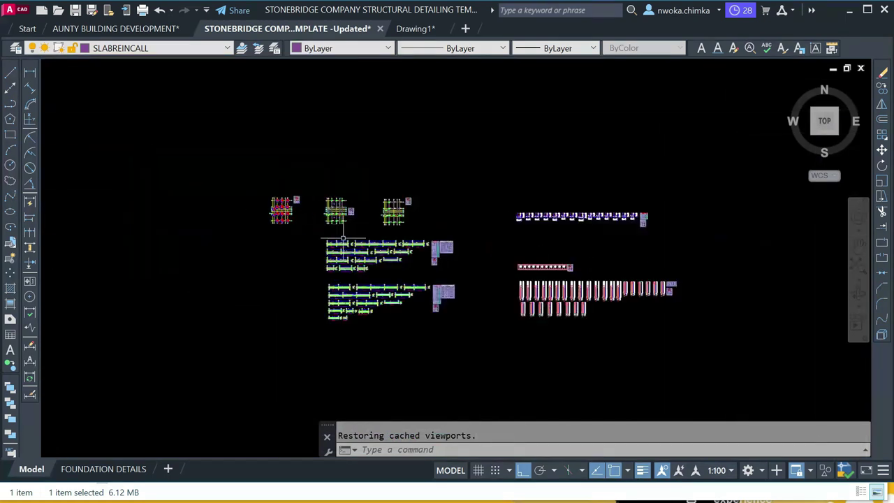
Delete the two vertical dimensions at the Y1 end of beam 1B1.
scroll(257, 137, down, 4)
scroll(343, 168, up, 7)
scroll(396, 299, up, 4)
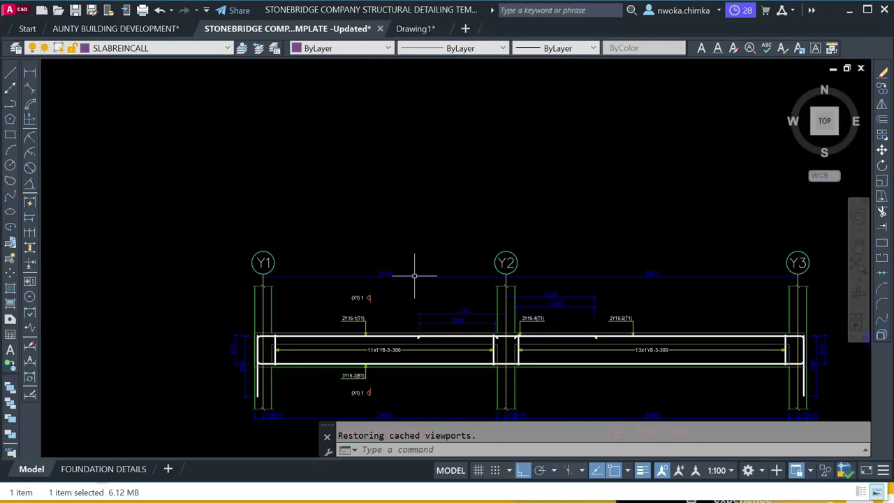
scroll(375, 266, down, 3)
scroll(351, 294, up, 5)
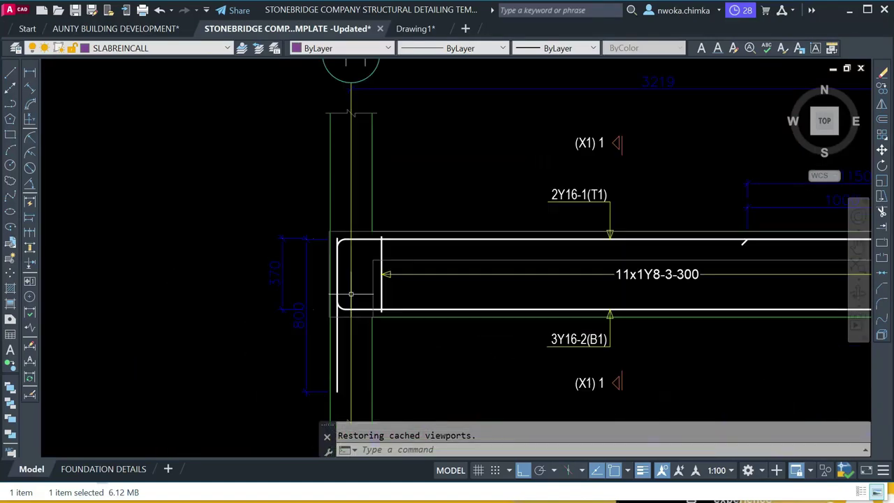
click(315, 200)
click(221, 313)
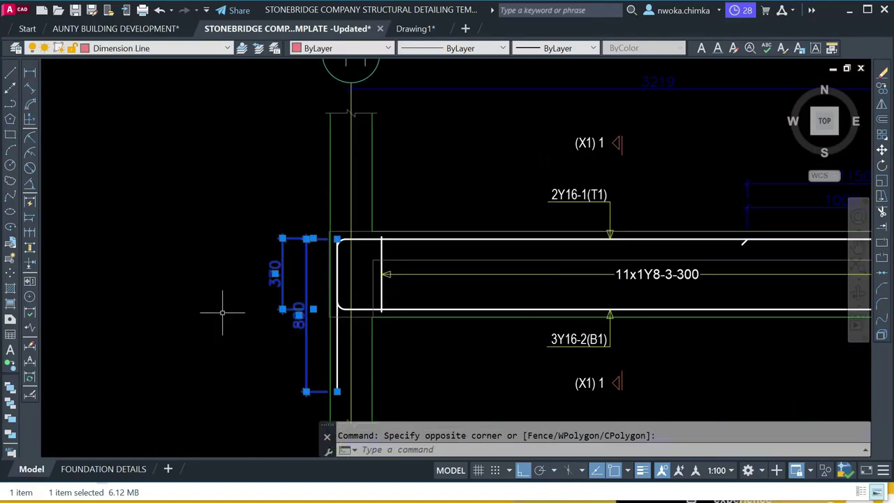
key(Delete)
Select all dimensions similar to the Y1–Y2 grid dimension above beam 1B1 and open their properties.
scroll(222, 312, down, 3)
scroll(389, 190, up, 4)
click(370, 198)
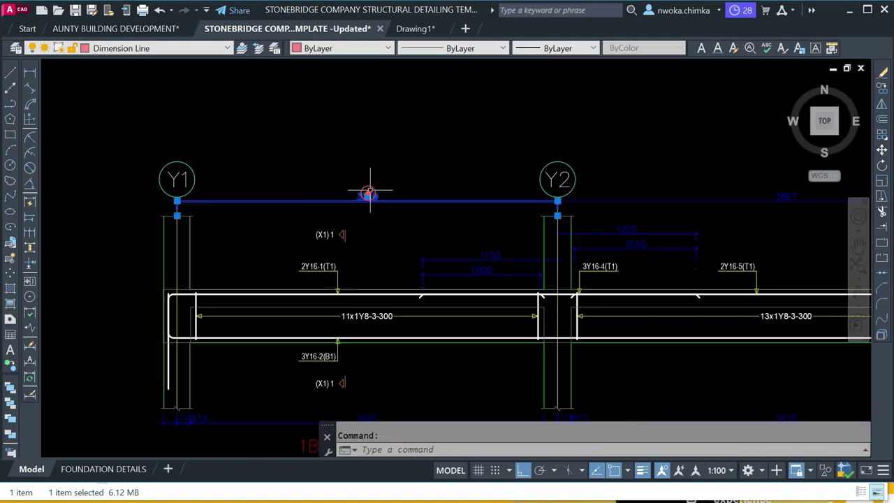
right_click(378, 147)
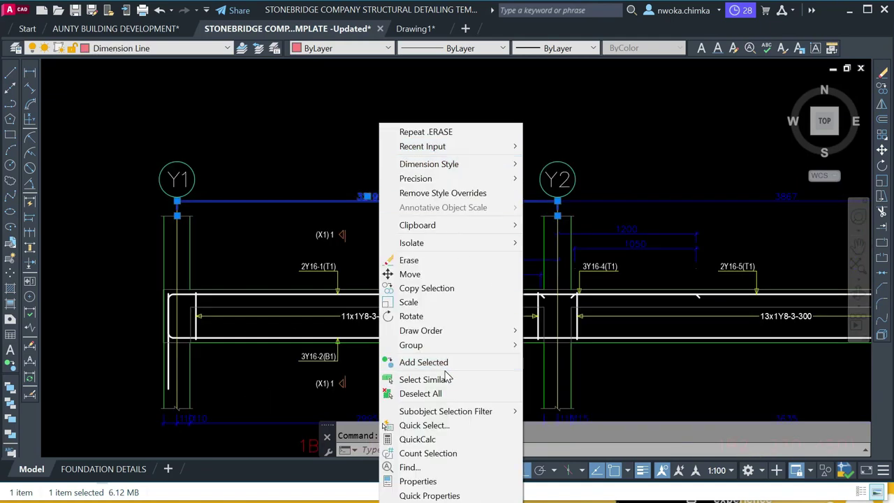
click(389, 380)
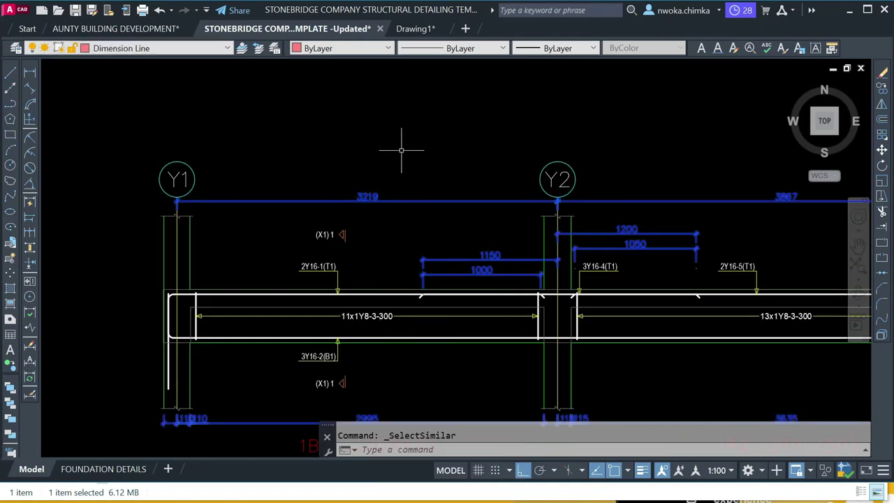
key(Return)
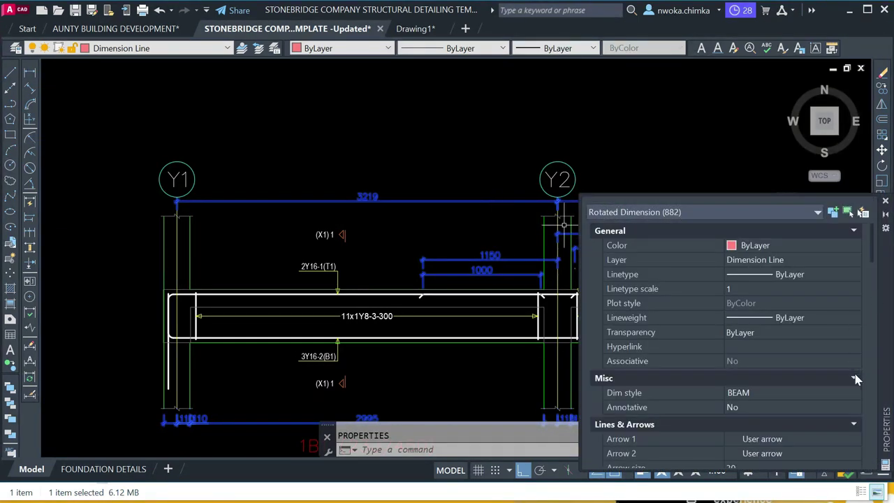
Set the dimension style of all the selected dimensions to NLNG DIM 40.
scroll(856, 379, down, 4)
click(760, 383)
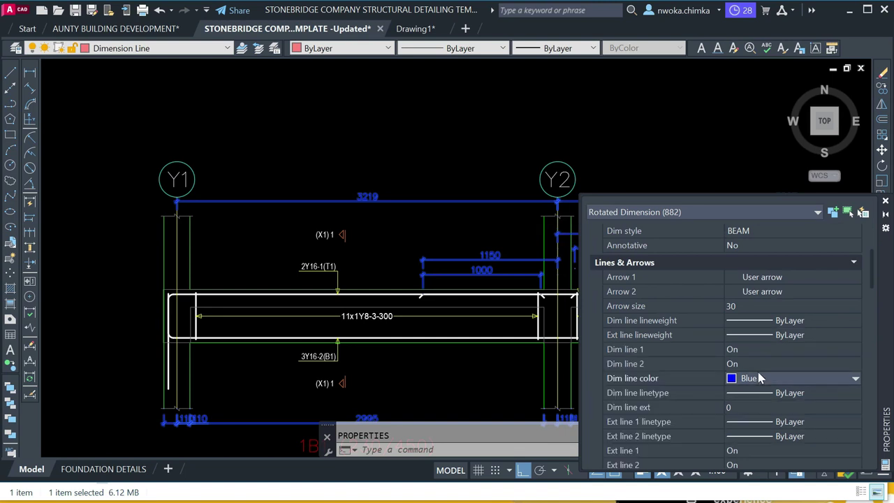
scroll(777, 322, up, 4)
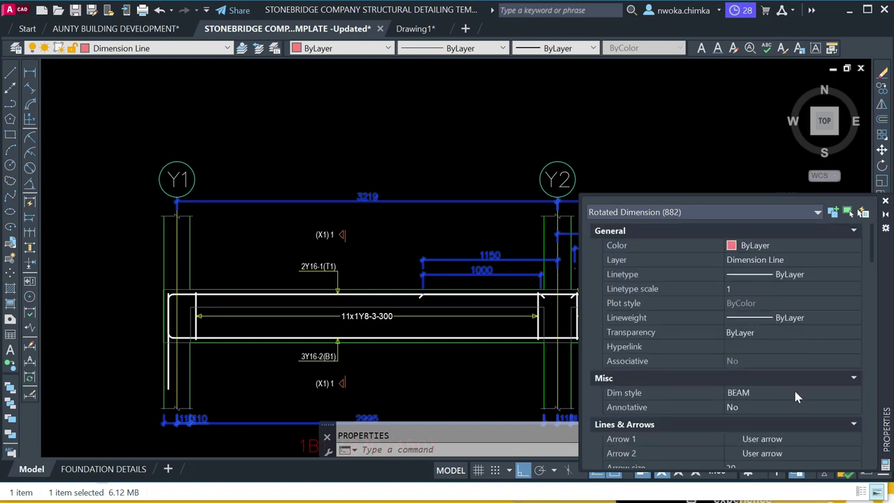
scroll(796, 396, down, 1)
click(783, 350)
click(782, 350)
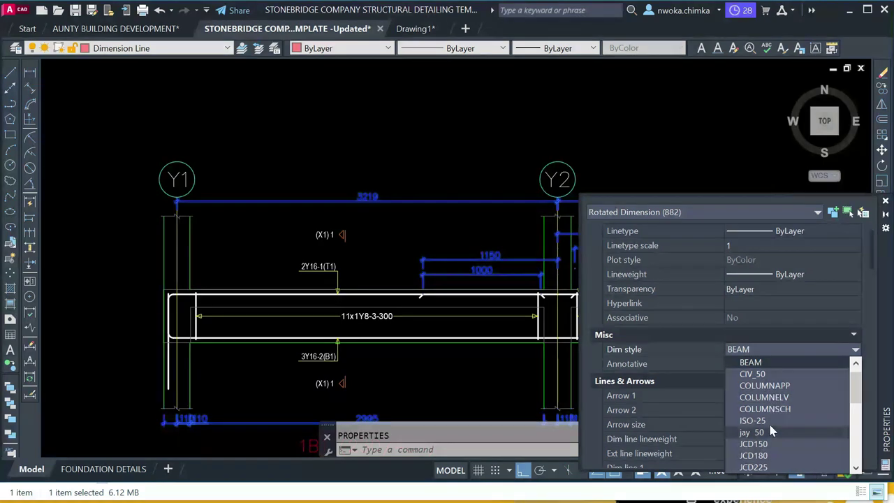
scroll(771, 394, down, 1)
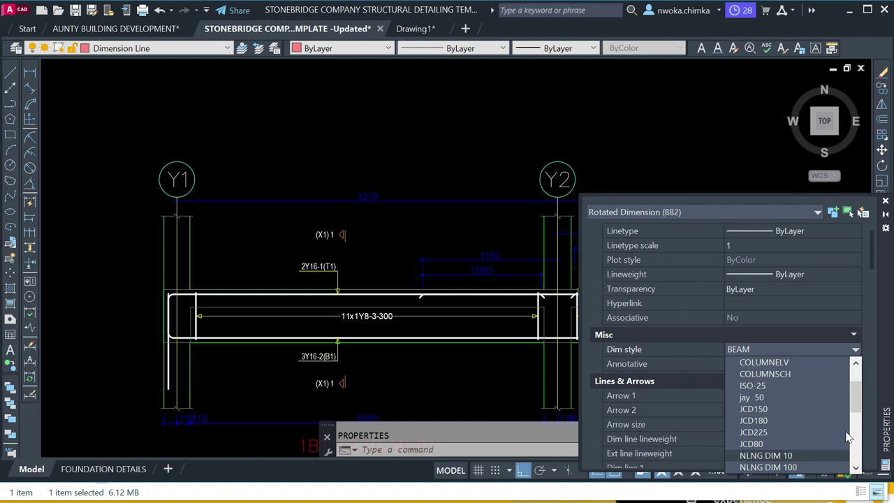
scroll(786, 455, down, 2)
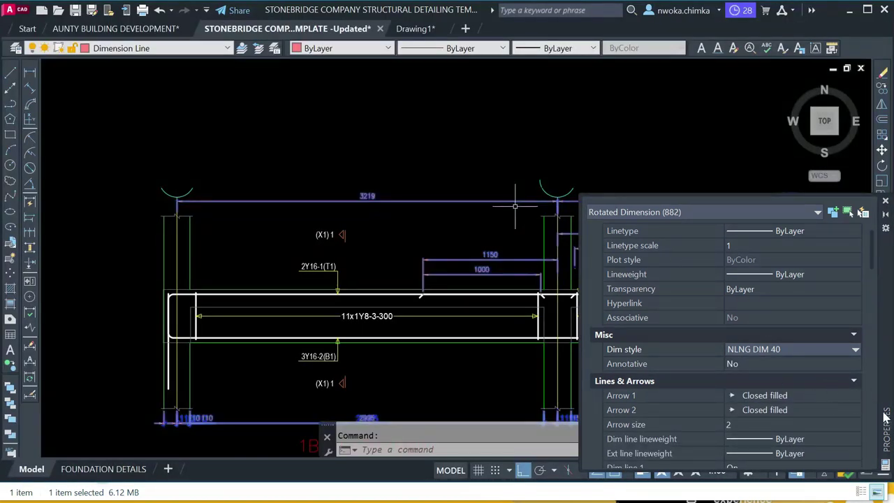
Review the restyled dimensions' line and extension line settings, close the properties and clear the selection.
scroll(794, 413, down, 5)
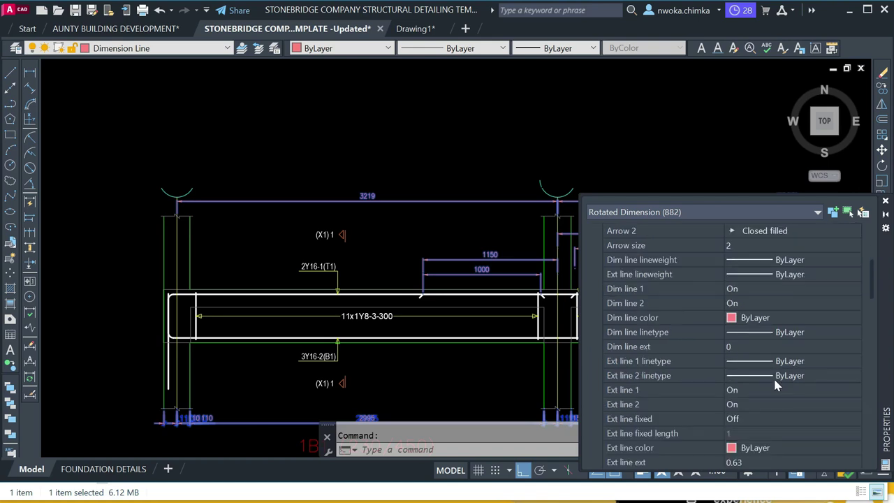
scroll(766, 441, down, 2)
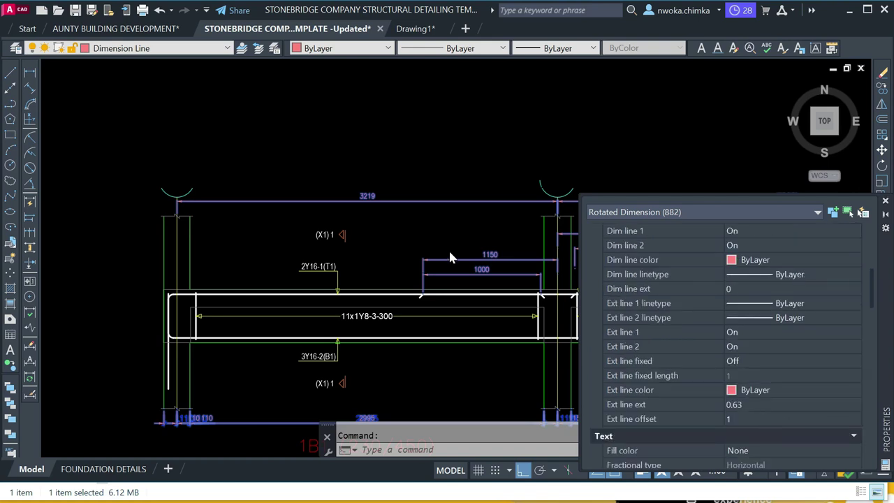
click(419, 202)
scroll(311, 209, down, 4)
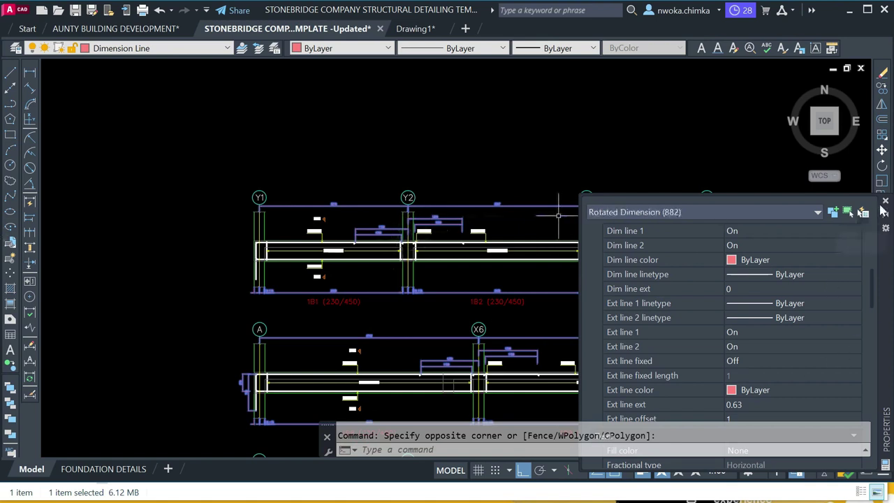
scroll(425, 180, down, 5)
scroll(340, 267, up, 8)
key(Escape)
Inspect the restyled dimensions on beams 2B1 and 2B2 (230/300).
middle_drag(275, 226, 493, 235)
scroll(217, 217, down, 1)
middle_drag(311, 224, 479, 259)
scroll(346, 261, down, 1)
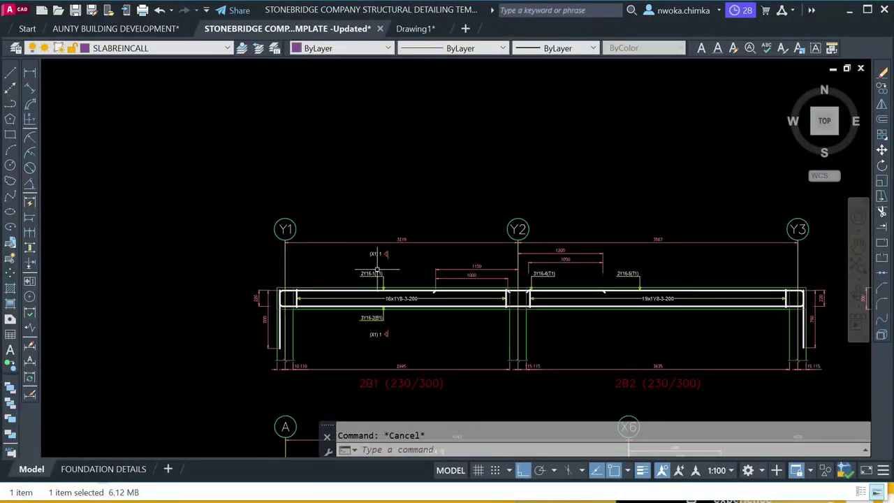
middle_drag(376, 268, 301, 137)
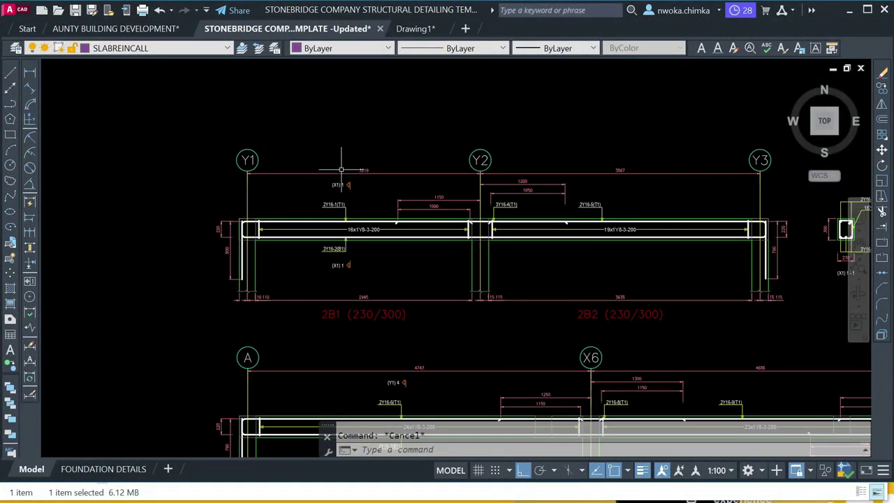
scroll(277, 336, up, 4)
middle_drag(303, 303, 295, 243)
click(292, 205)
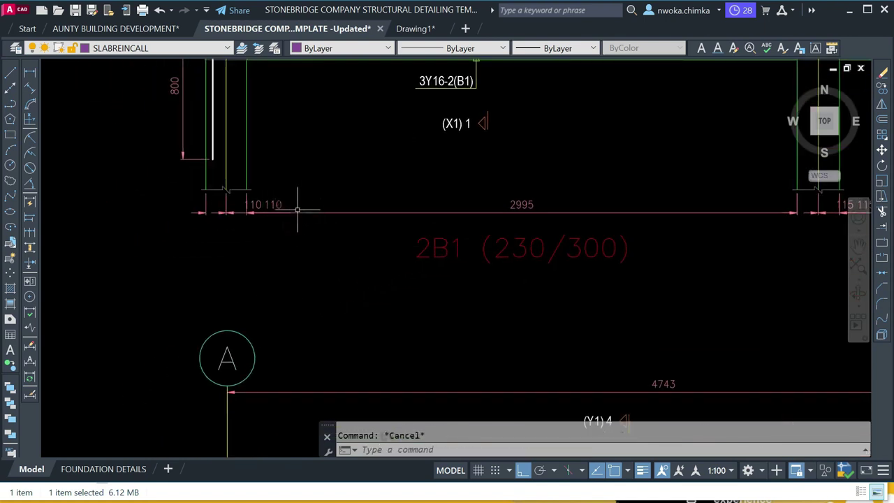
Inspect the restyled dimensions on beam section (X1) 1-1 and the adjoining beam 2B5.
scroll(340, 208, down, 6)
middle_drag(465, 192, 334, 212)
scroll(333, 174, up, 4)
middle_drag(569, 197, 321, 183)
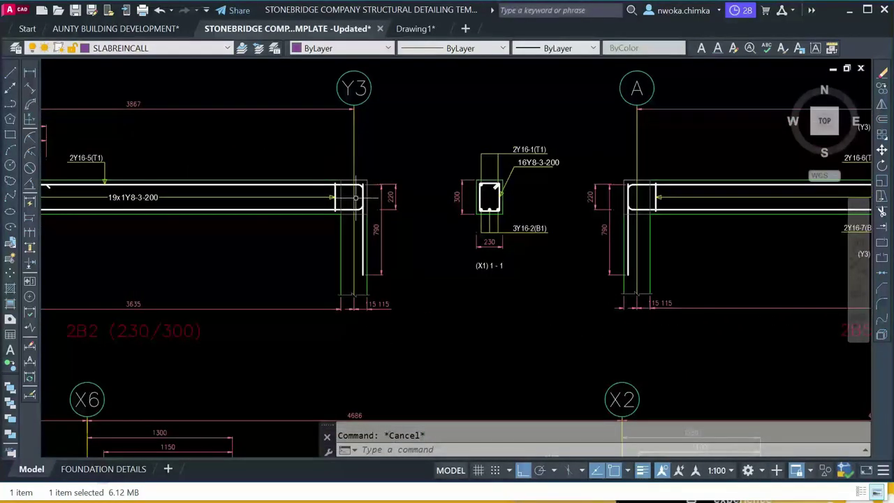
scroll(356, 198, up, 4)
scroll(359, 169, down, 4)
middle_drag(618, 167, 350, 162)
scroll(350, 160, up, 4)
scroll(351, 159, down, 4)
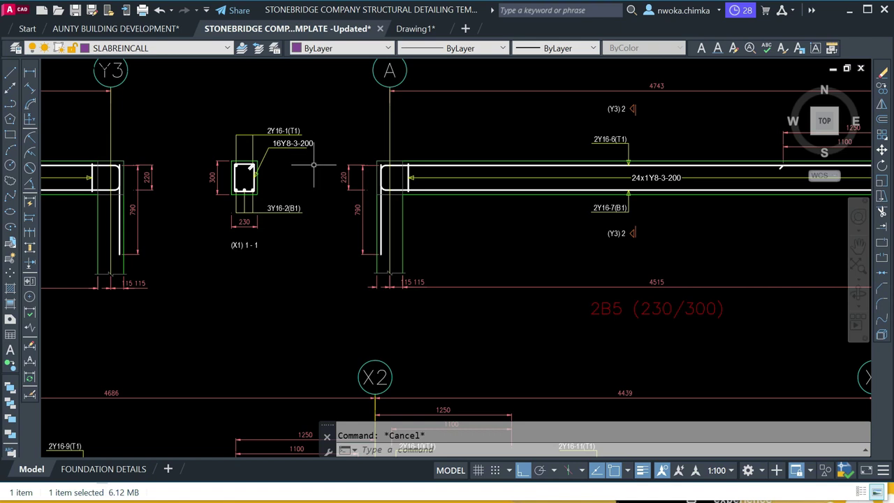
Compare the restyled dimensions with those on the template's sample footing sections A and D and their plans.
scroll(408, 179, down, 5)
mouse_move(474, 188)
middle_down()
mouse_move(385, 210)
mouse_move(380, 187)
middle_up()
scroll(386, 198, down, 1)
scroll(380, 187, down, 3)
scroll(461, 211, down, 4)
middle_drag(210, 206, 595, 202)
scroll(249, 204, down, 2)
scroll(229, 176, up, 8)
scroll(150, 164, up, 4)
scroll(171, 153, down, 4)
middle_drag(552, 221, 334, 215)
scroll(389, 196, up, 2)
scroll(389, 196, up, 5)
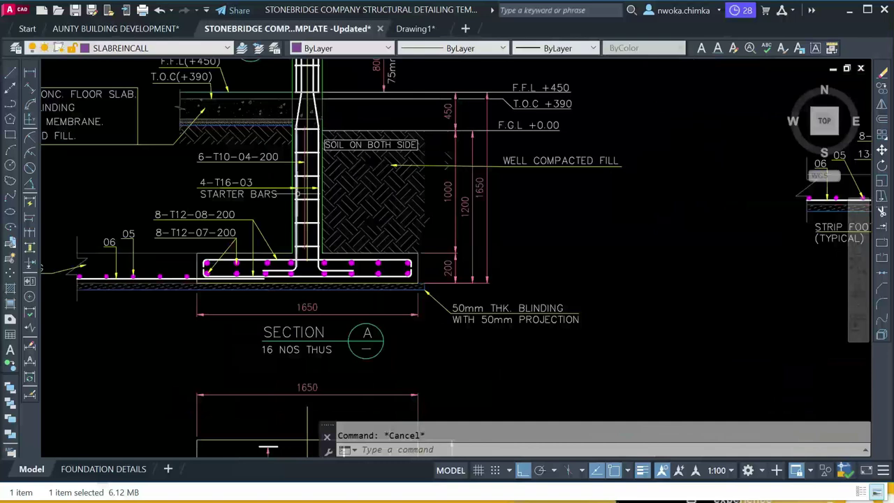
scroll(378, 204, down, 4)
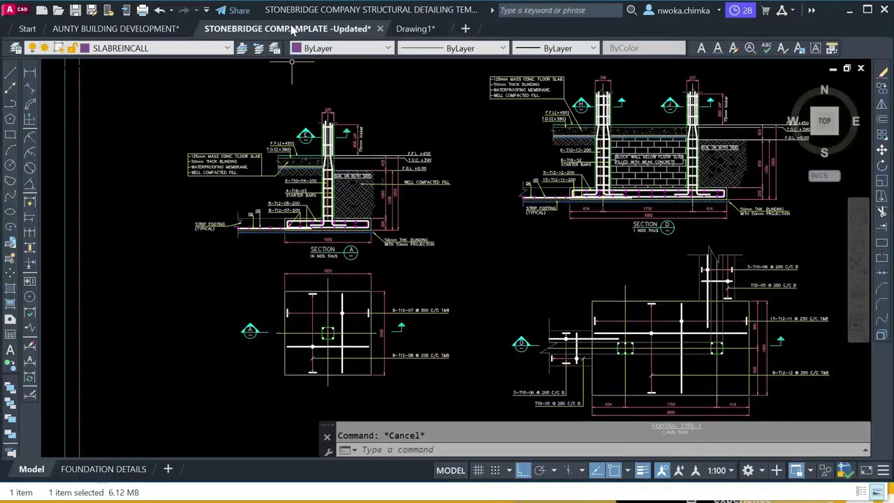
mouse_move(241, 30)
scroll(402, 65, down, 6)
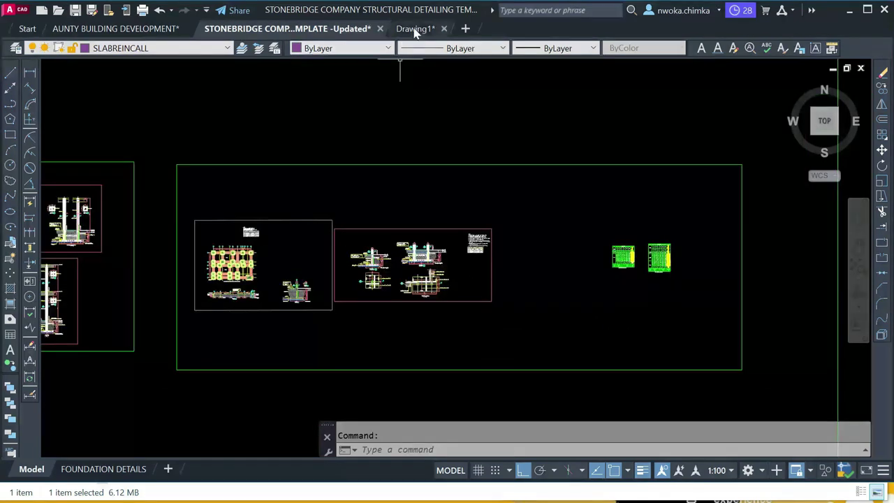
Switch to Drawing1 and inspect the dimensions on its footing plans and sections.
click(416, 29)
scroll(280, 203, up, 5)
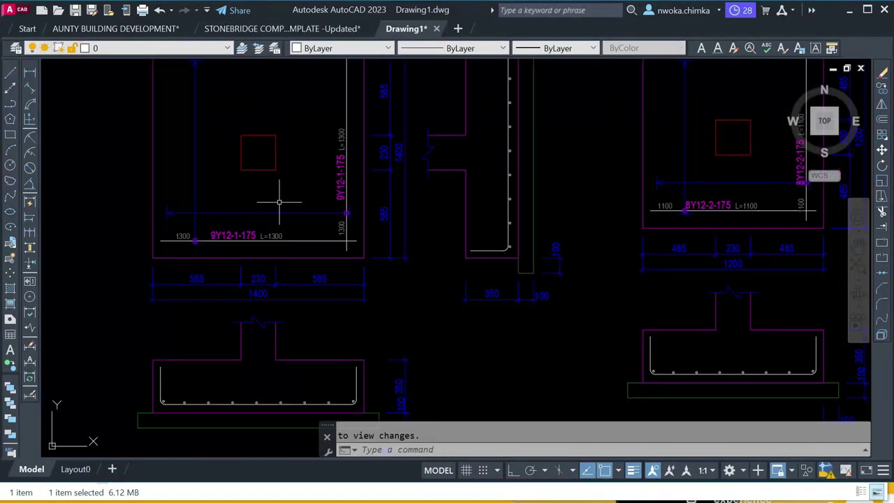
middle_drag(309, 176, 423, 175)
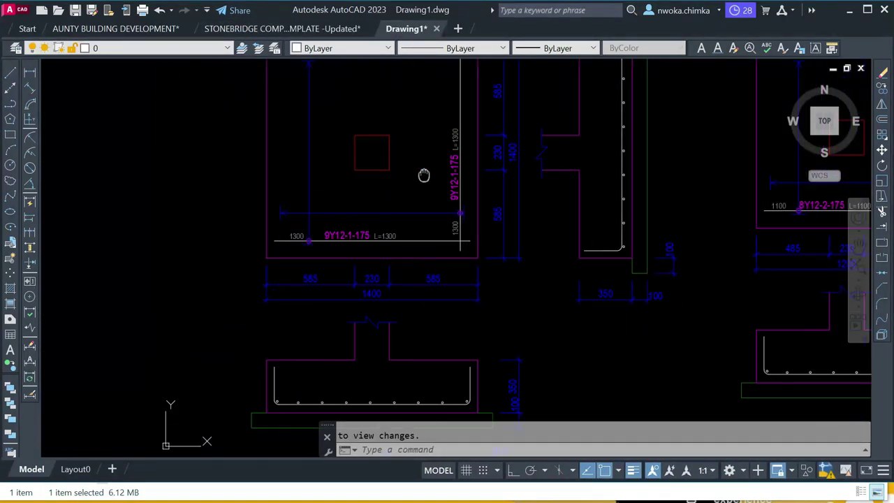
Return to the Stonebridge template drawing and look over the imported layout plans and beam details beyond the sample drawings.
click(336, 29)
middle_drag(461, 258, 257, 210)
scroll(257, 210, down, 2)
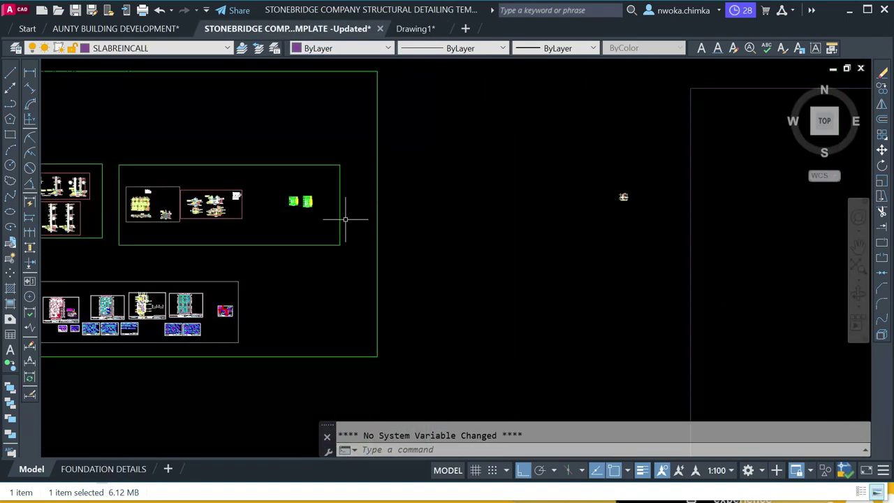
middle_drag(314, 302, 280, 202)
middle_drag(547, 203, 308, 239)
middle_drag(709, 215, 287, 222)
scroll(397, 207, up, 2)
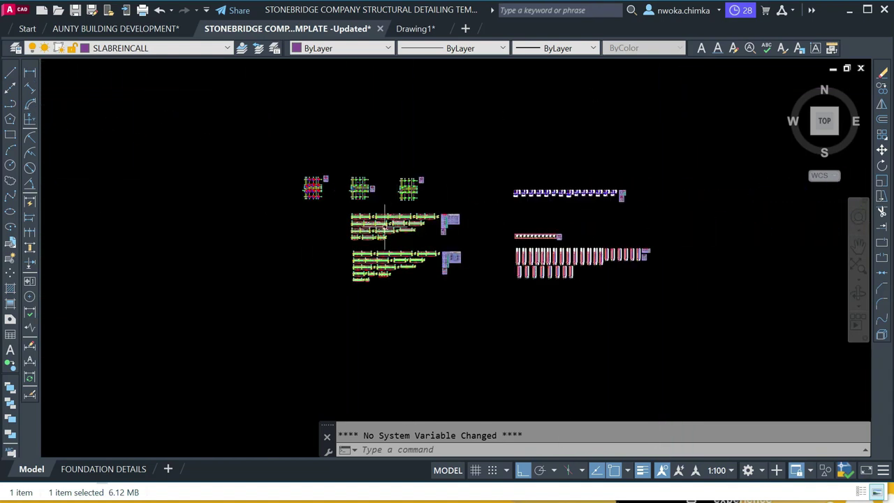
scroll(401, 218, up, 3)
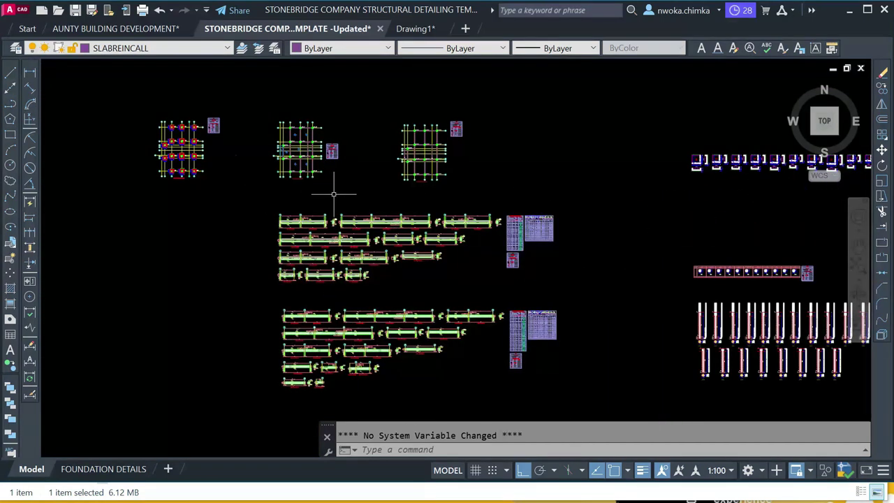
scroll(334, 194, up, 2)
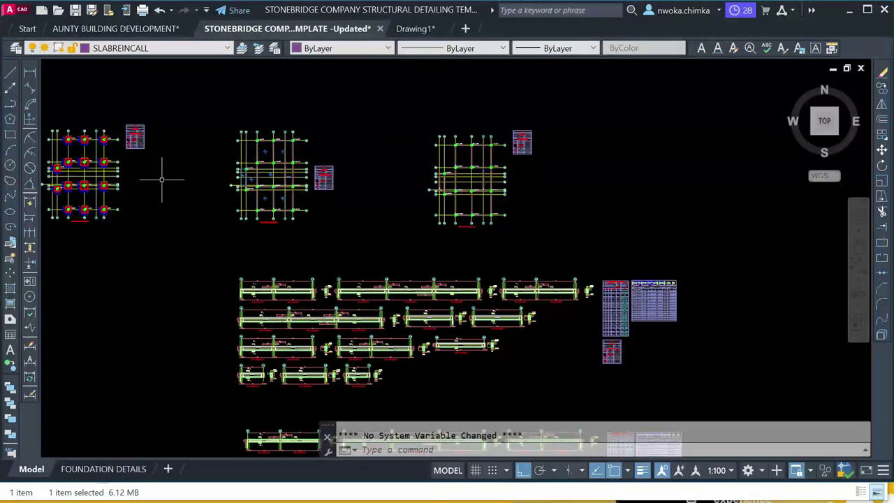
middle_drag(162, 180, 315, 166)
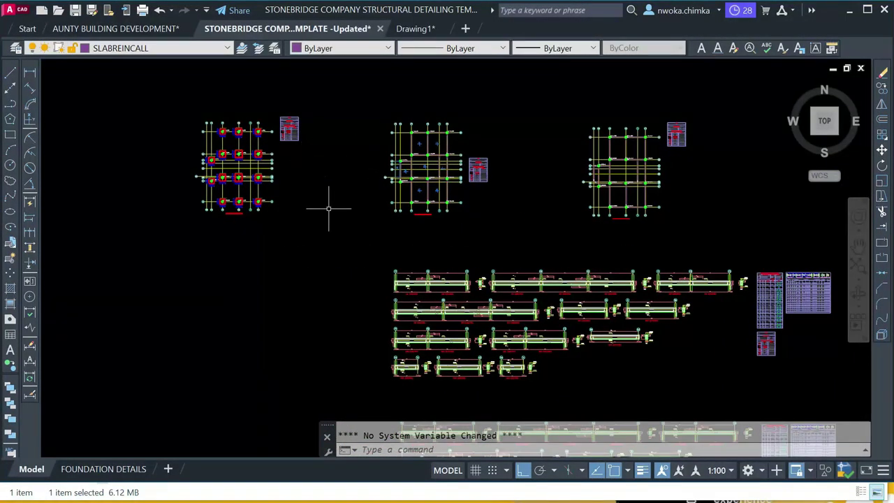
Erase the stray objects in the empty space between the imported foundation plan and the storey 1 plan.
scroll(311, 175, up, 5)
click(333, 150)
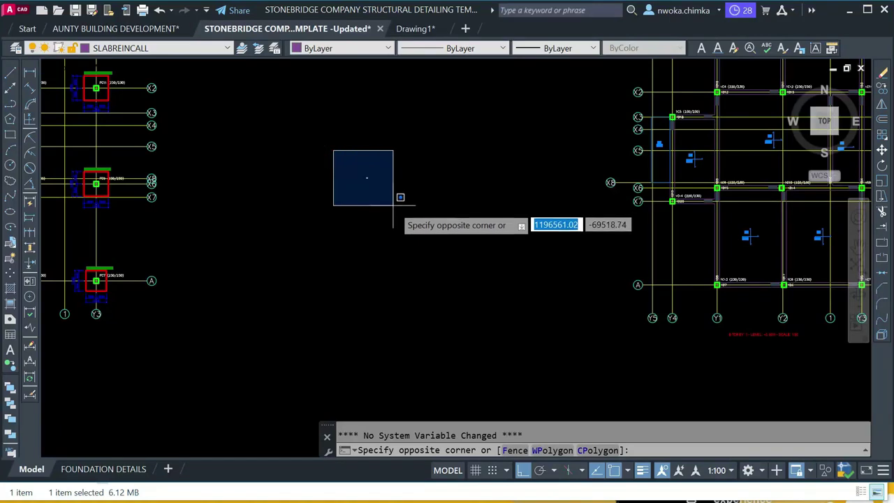
key(Escape)
scroll(370, 184, up, 3)
click(336, 158)
click(466, 218)
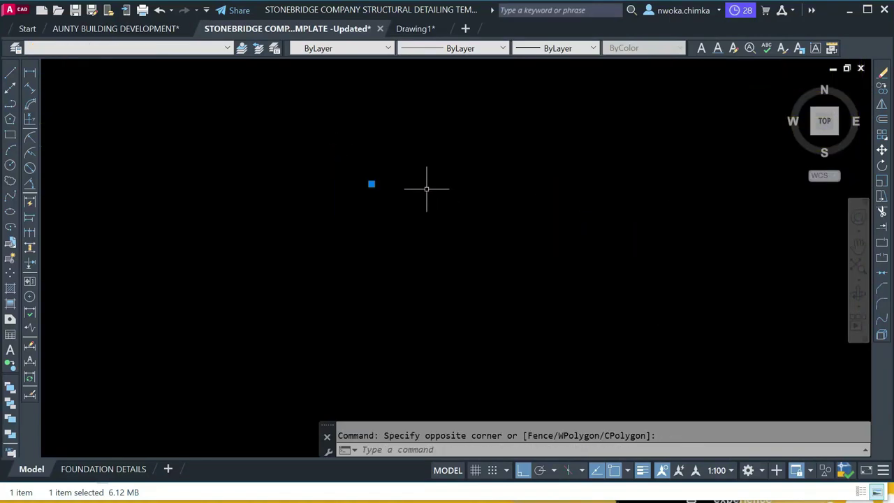
key(Delete)
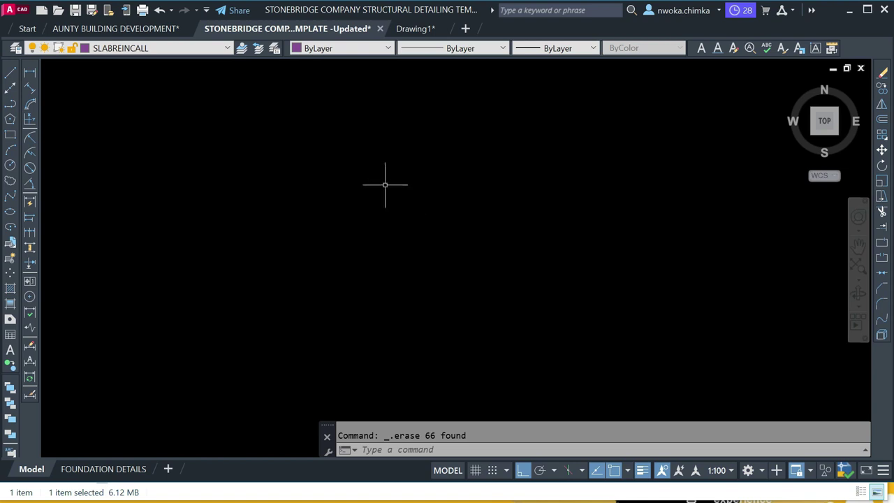
Examine the imported foundation and storey plans together with the beam, footing and column details for overall layout.
scroll(370, 174, down, 1)
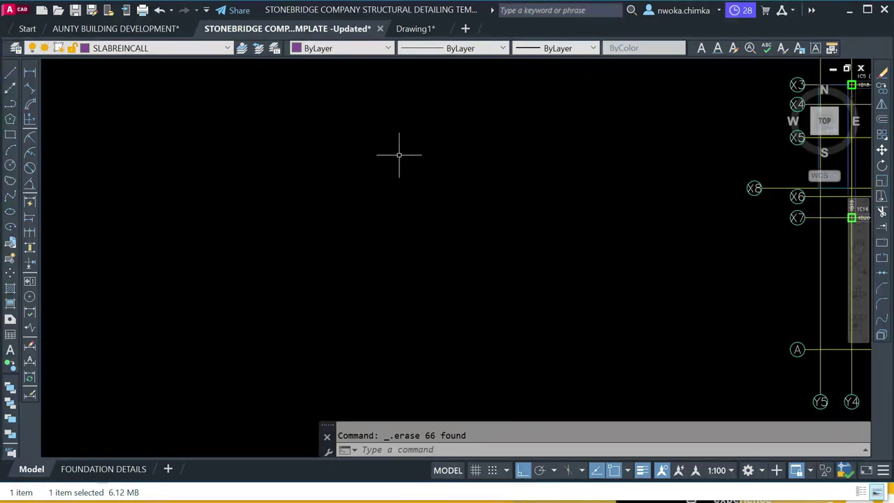
scroll(386, 183, down, 2)
scroll(392, 201, down, 2)
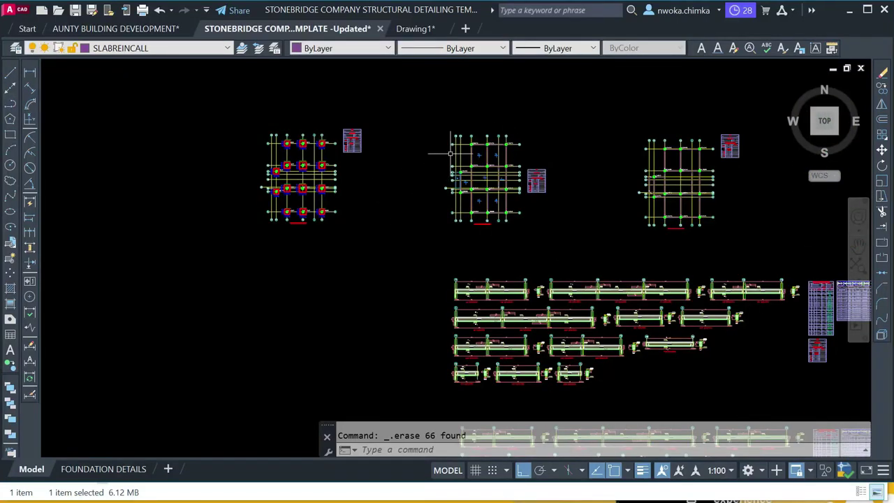
scroll(272, 129, up, 3)
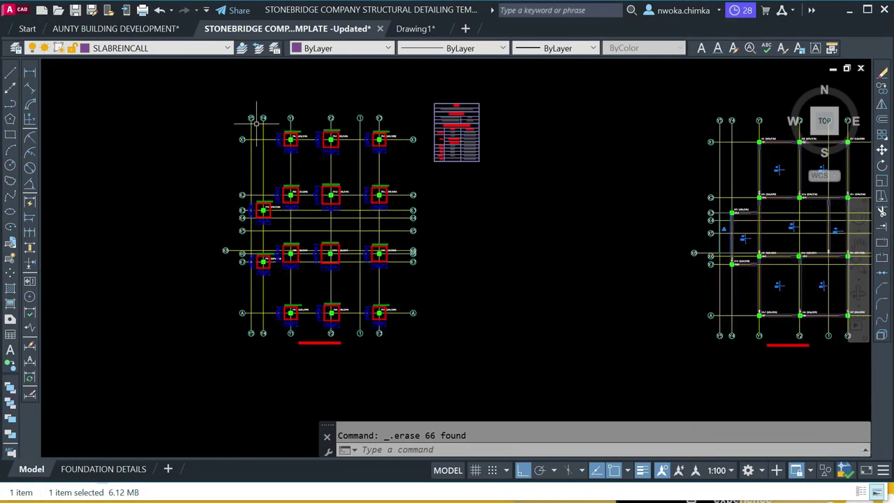
middle_drag(401, 107, 324, 132)
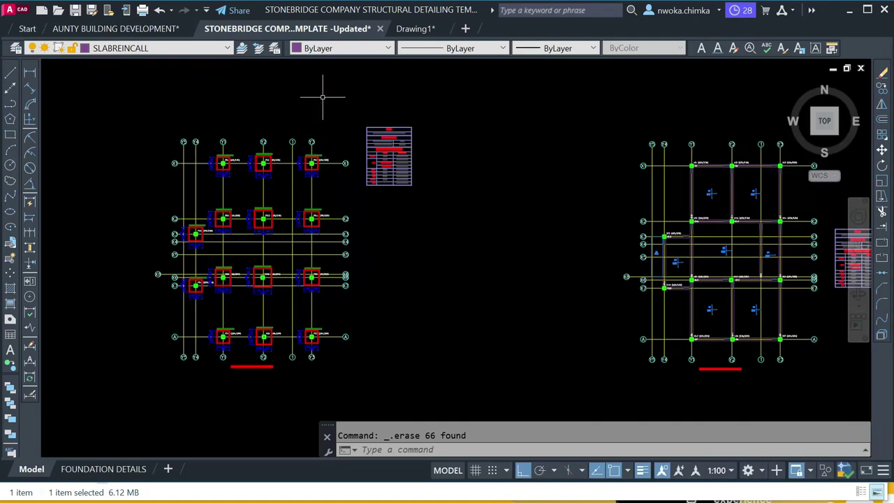
scroll(343, 100, down, 4)
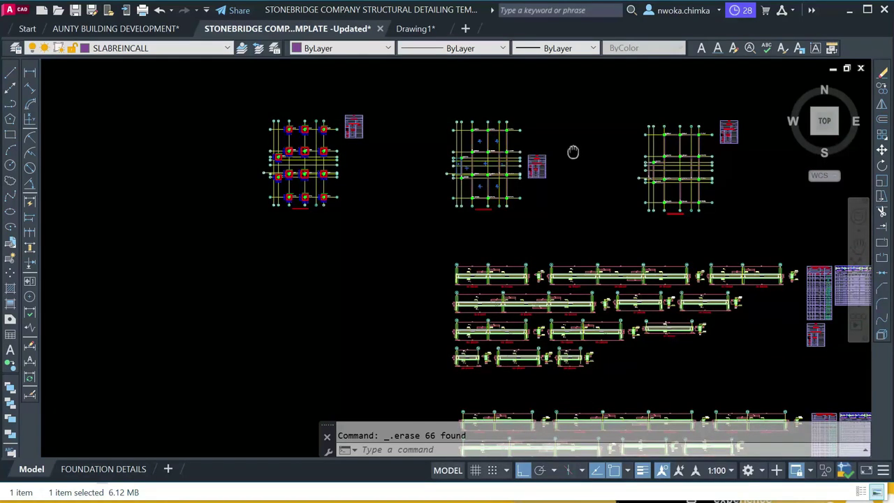
middle_drag(573, 152, 363, 128)
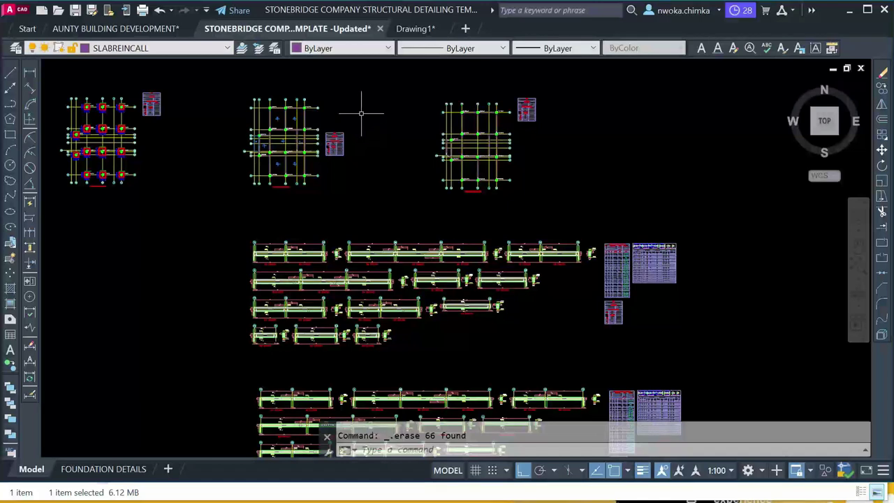
scroll(351, 148, down, 6)
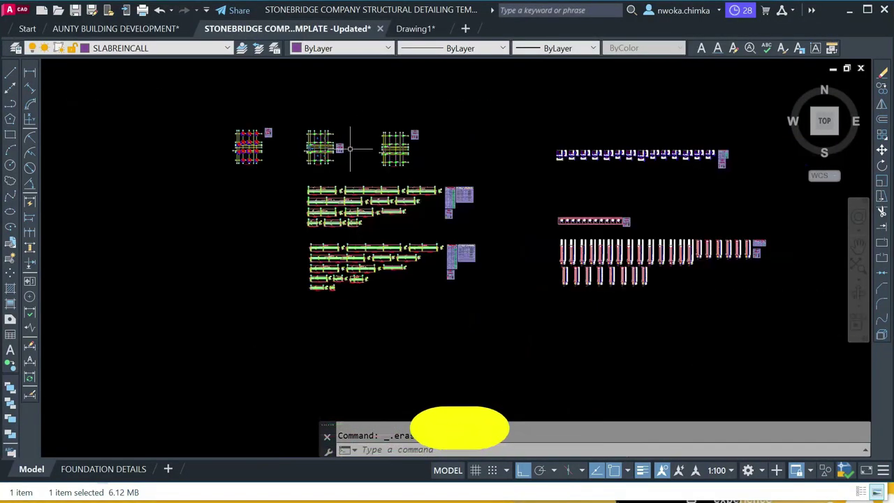
scroll(565, 170, up, 6)
scroll(366, 128, down, 2)
scroll(392, 129, down, 2)
mouse_move(163, 163)
middle_down()
mouse_move(366, 166)
mouse_move(345, 165)
middle_up()
scroll(344, 165, down, 2)
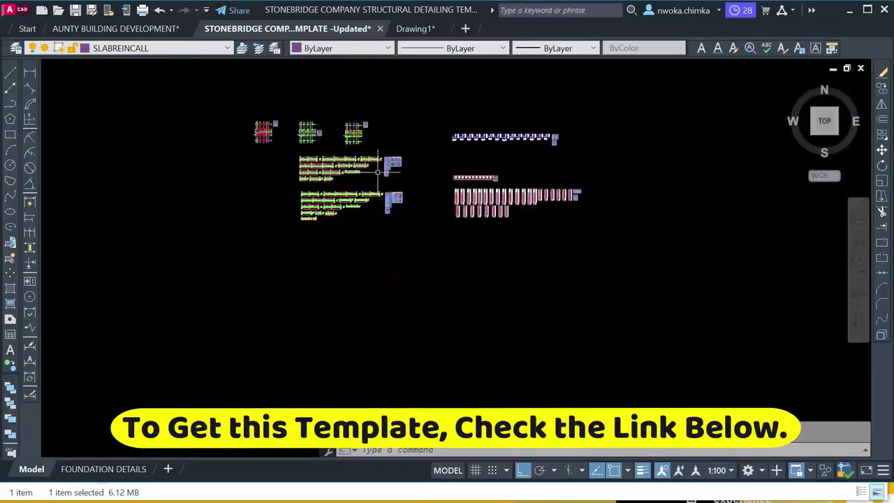